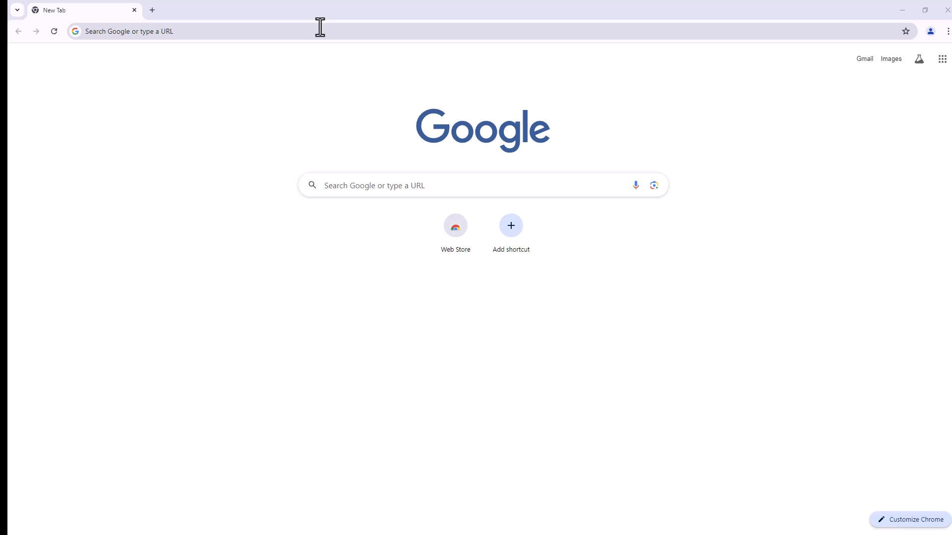
Step: Go to drawio.com and start the online diagram editor
click(189, 31)
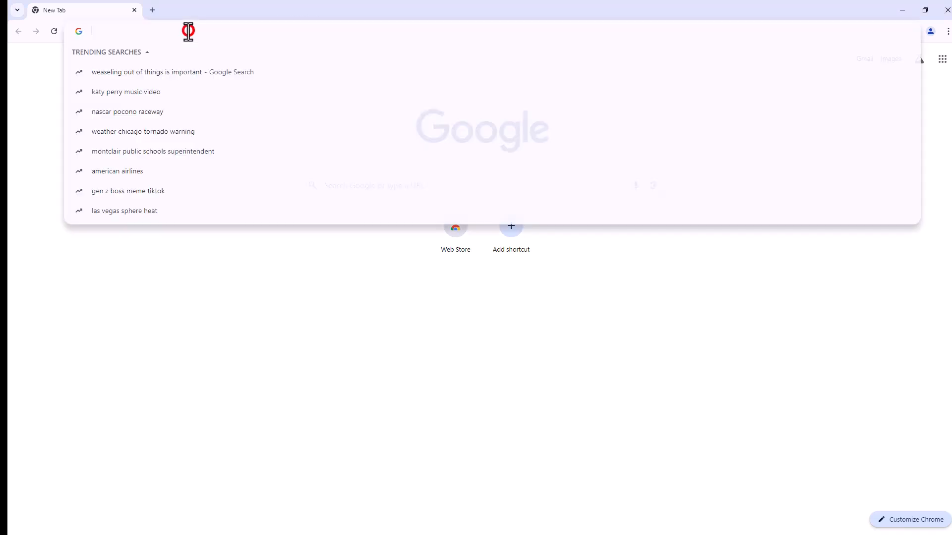
text(drawio.com)
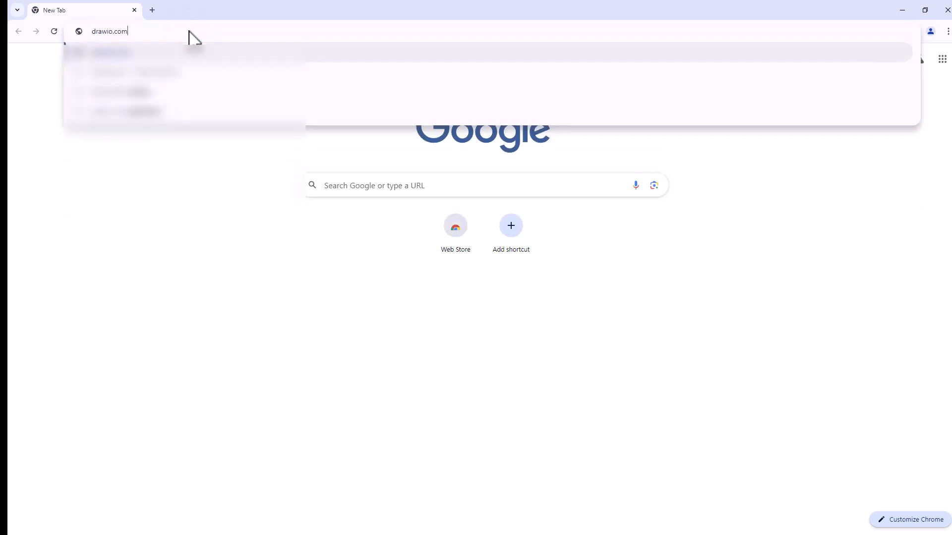
key(Return)
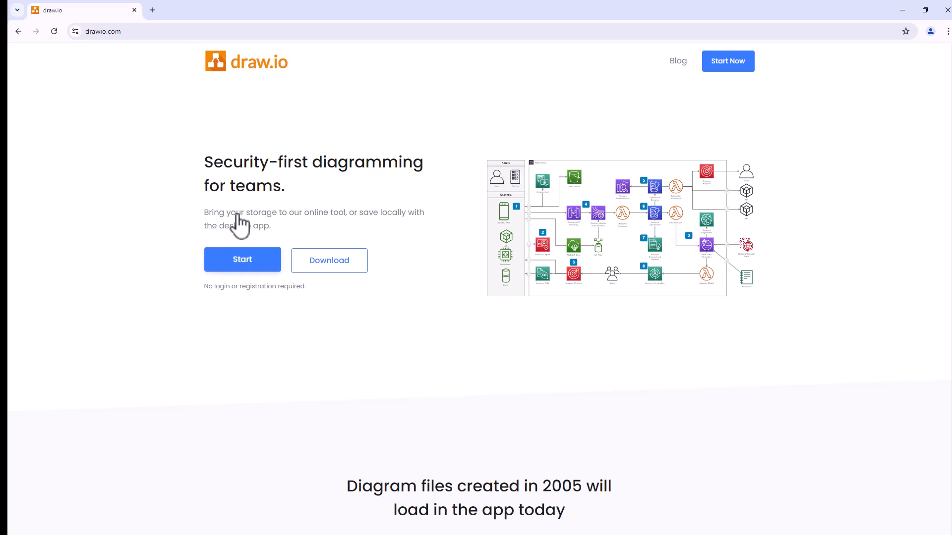
click(250, 268)
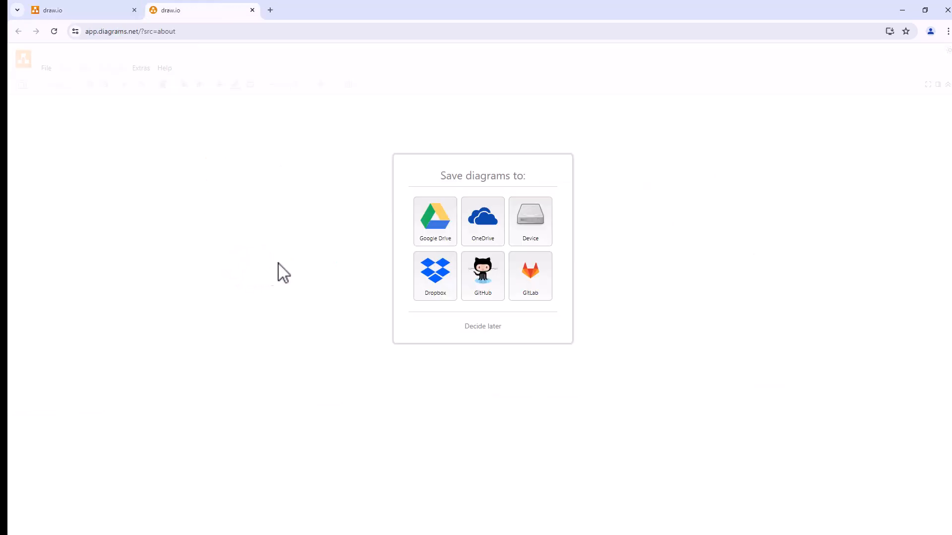
click(532, 221)
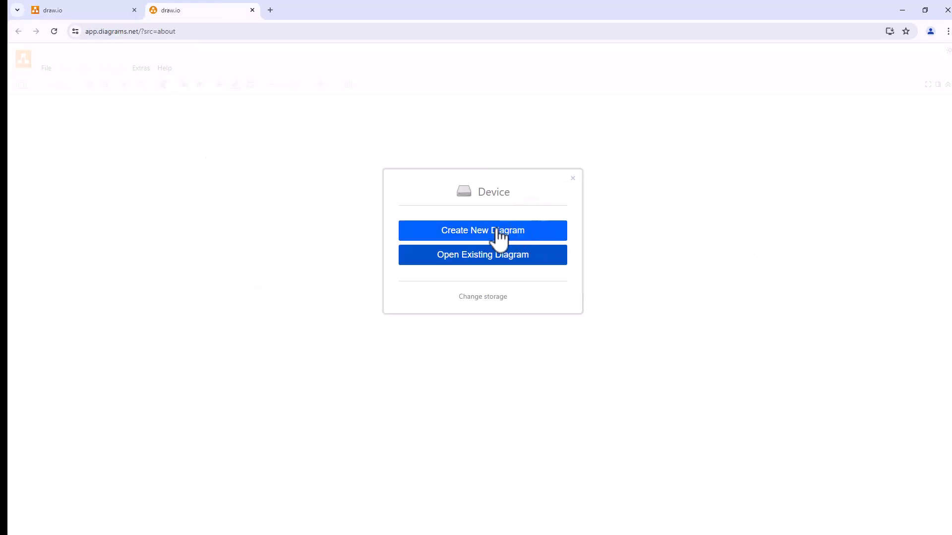
click(468, 232)
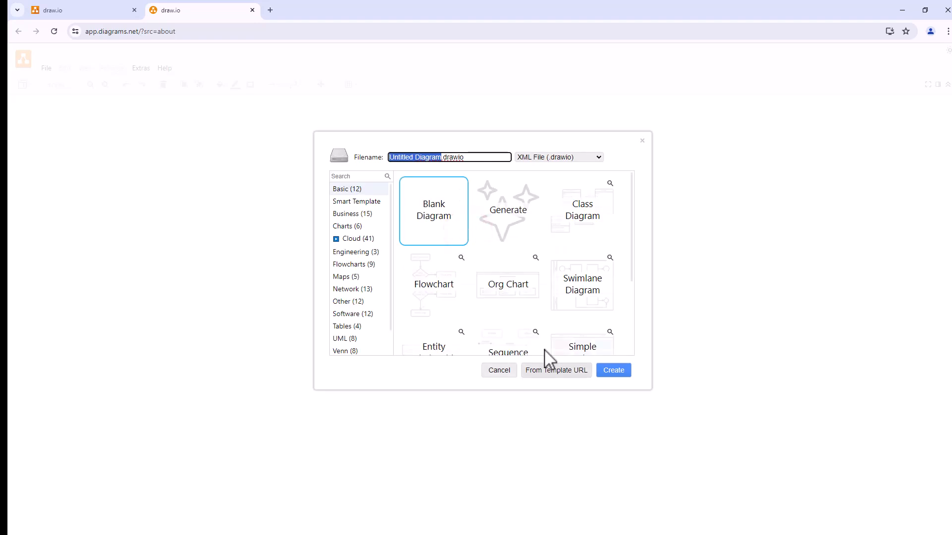
click(558, 372)
key(ctrl+v)
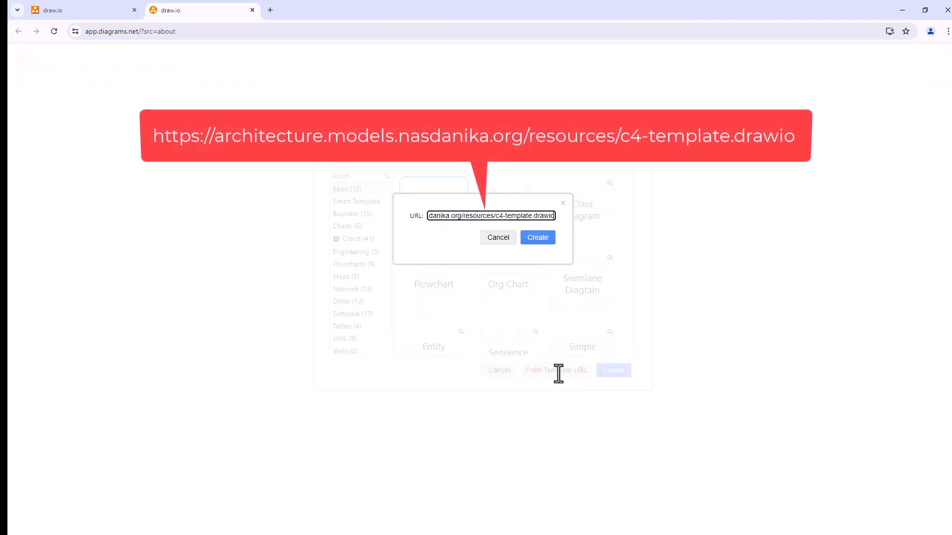
click(537, 238)
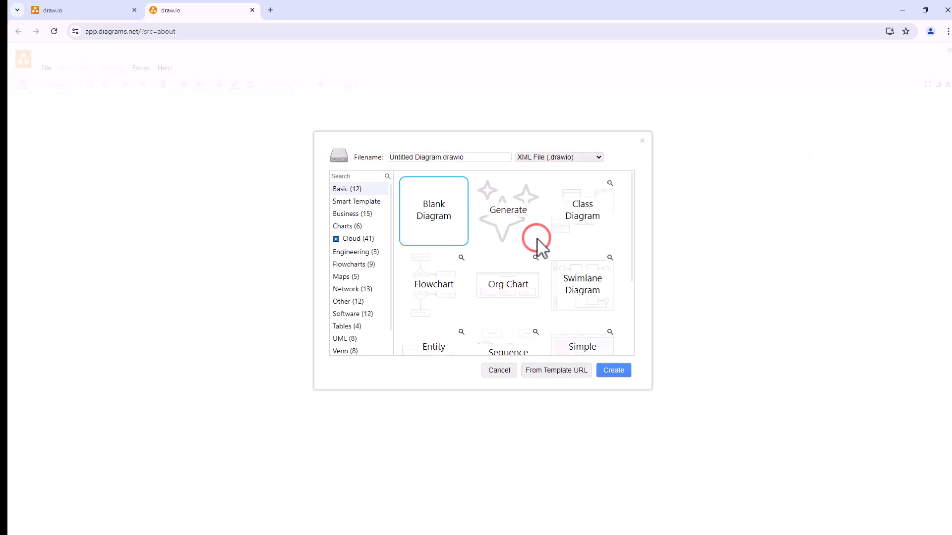
Step: Save the new diagram file as c4-demo.drawio on Local Disk (Z:)
click(121, 464)
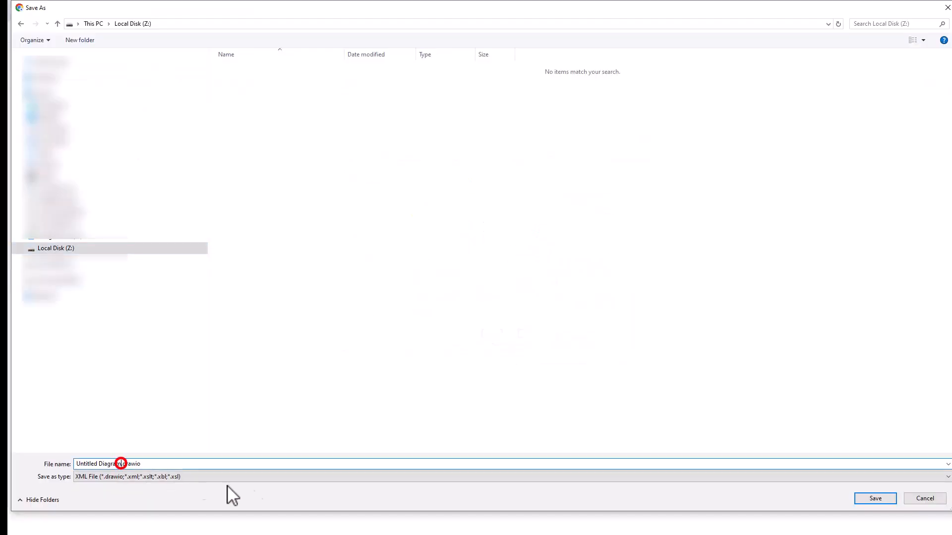
key(shift+Home)
text(c4-)
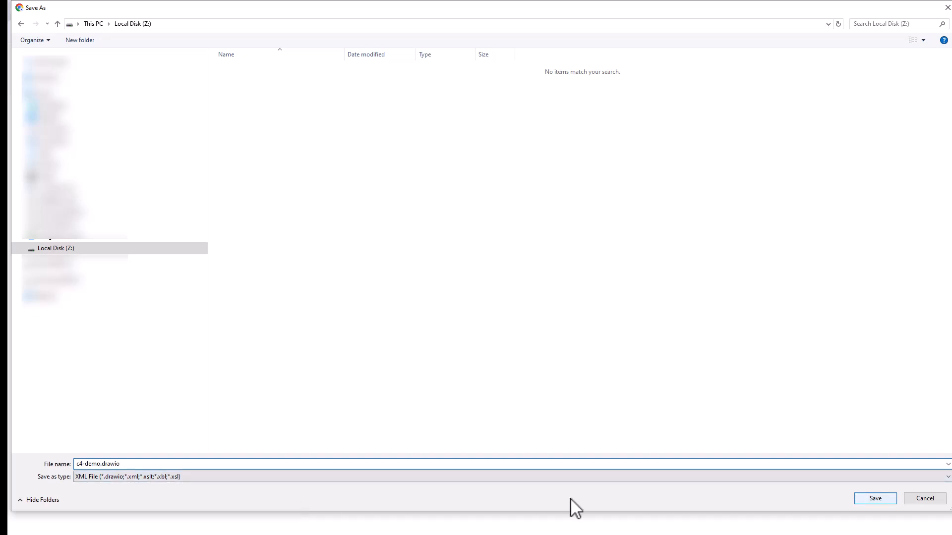
click(876, 499)
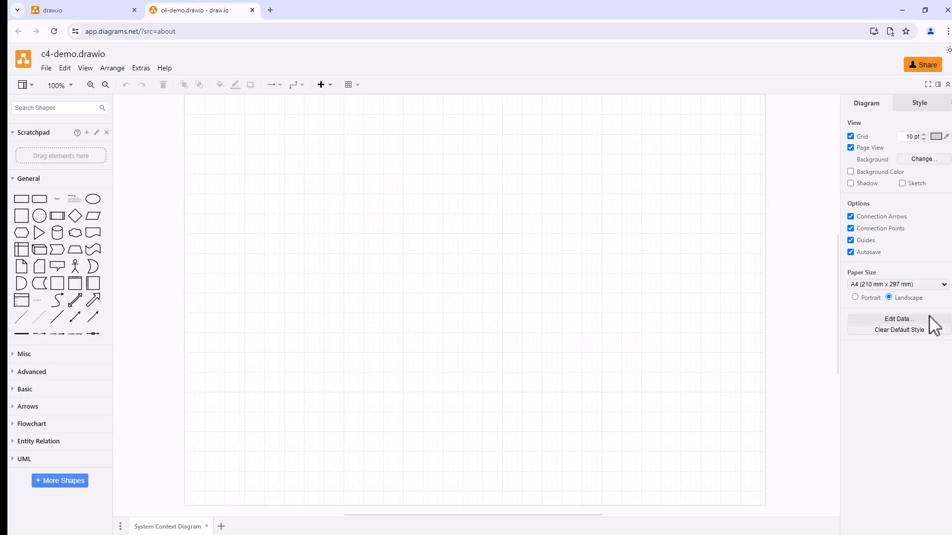
Step: Examine the full documentation and feature-map properties in the System Context Diagram page's data, leaving them unedited
click(896, 319)
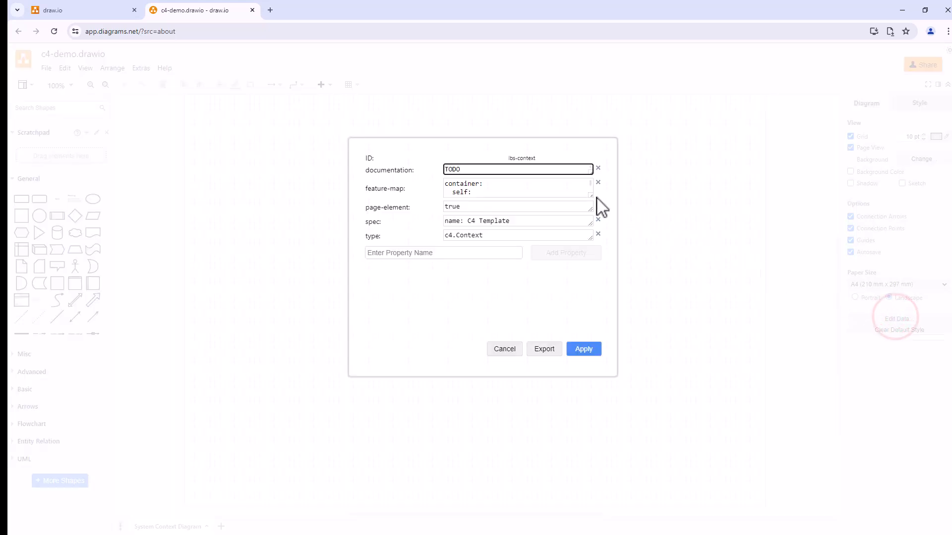
drag(590, 197, 590, 230)
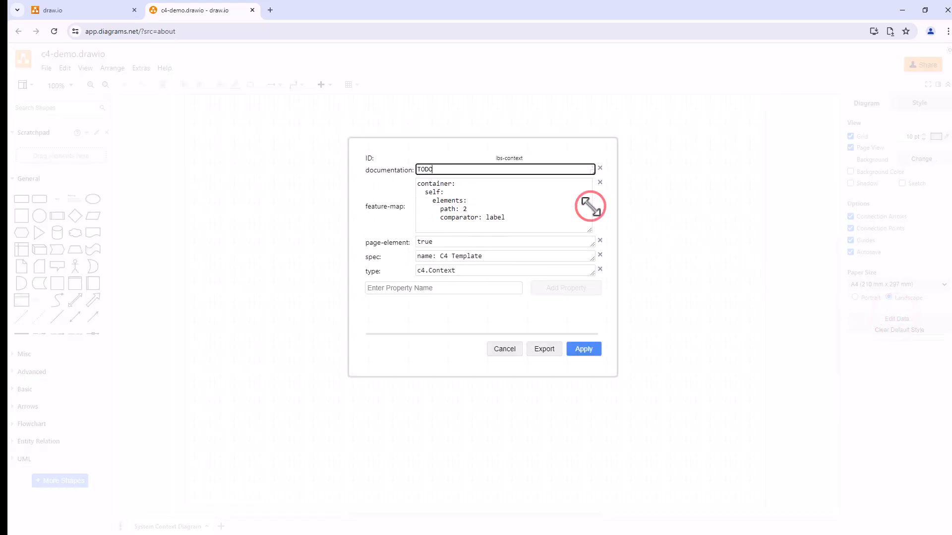
drag(590, 172, 589, 217)
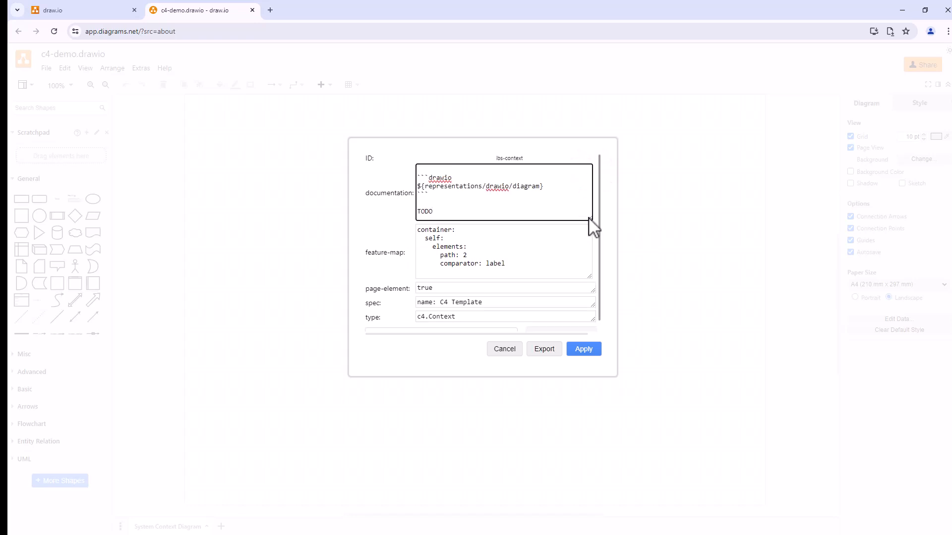
click(505, 353)
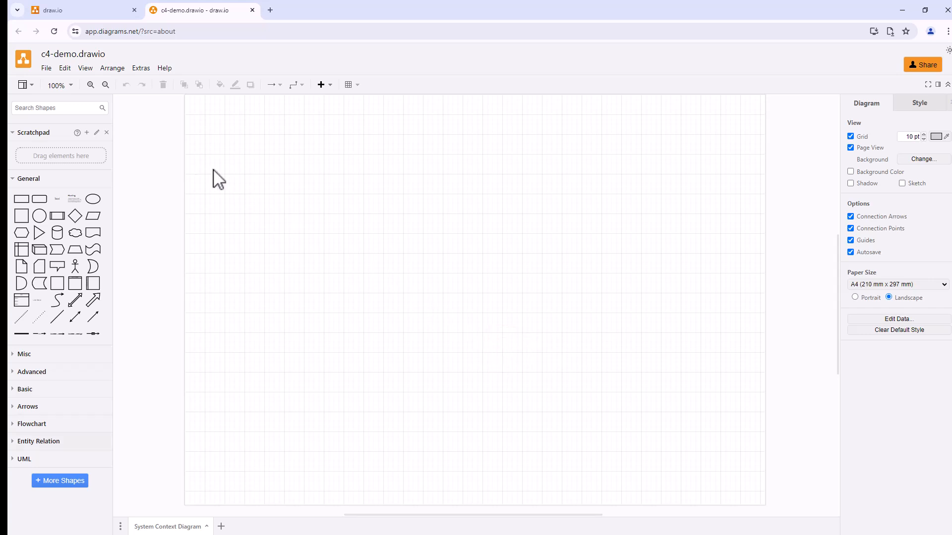
click(47, 69)
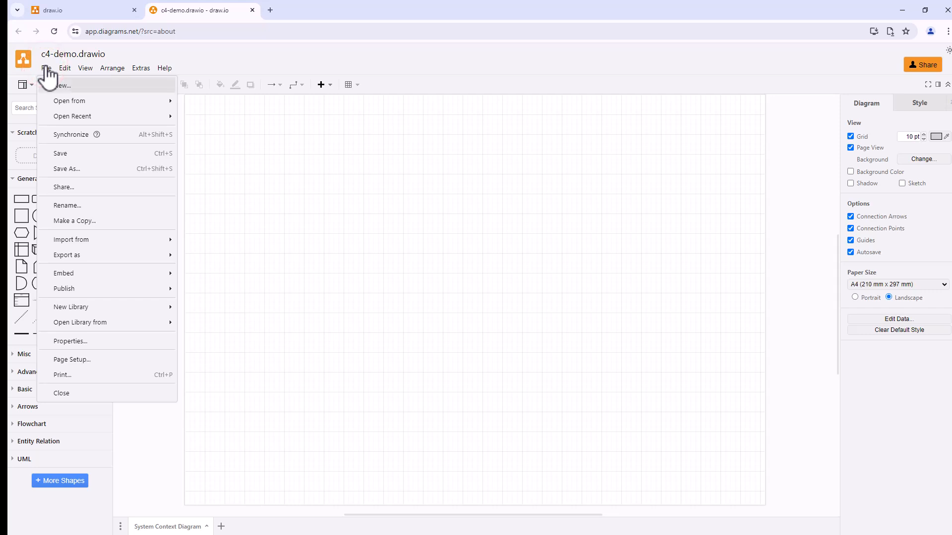
mouse_move(79, 322)
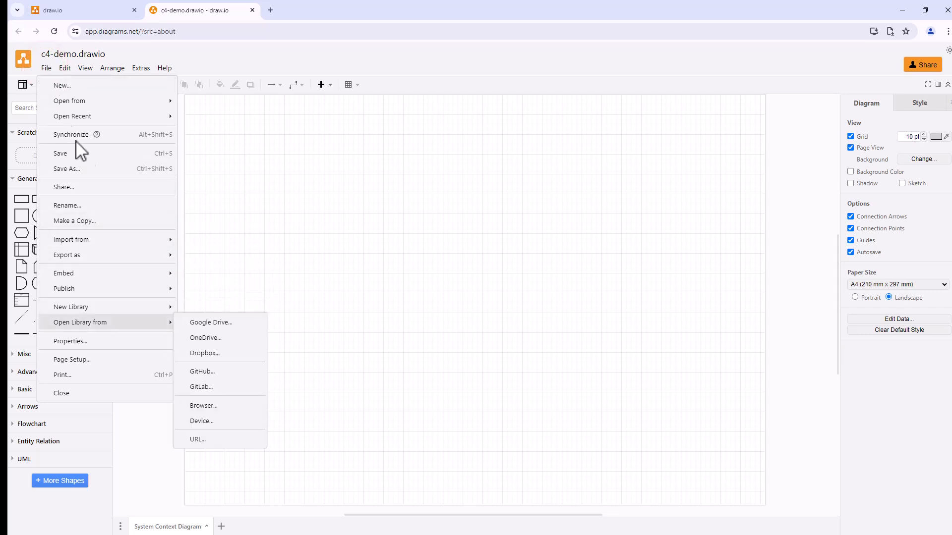
click(197, 439)
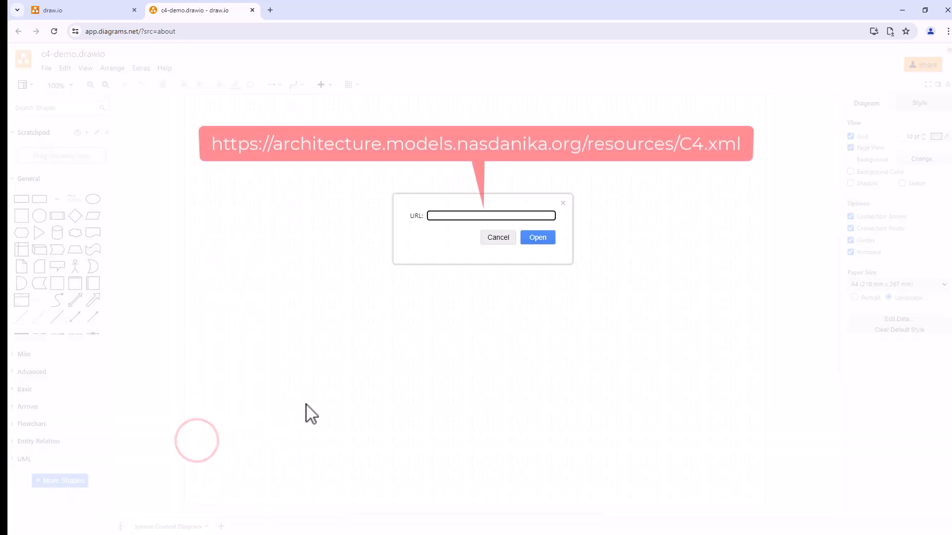
key(ctrl+v)
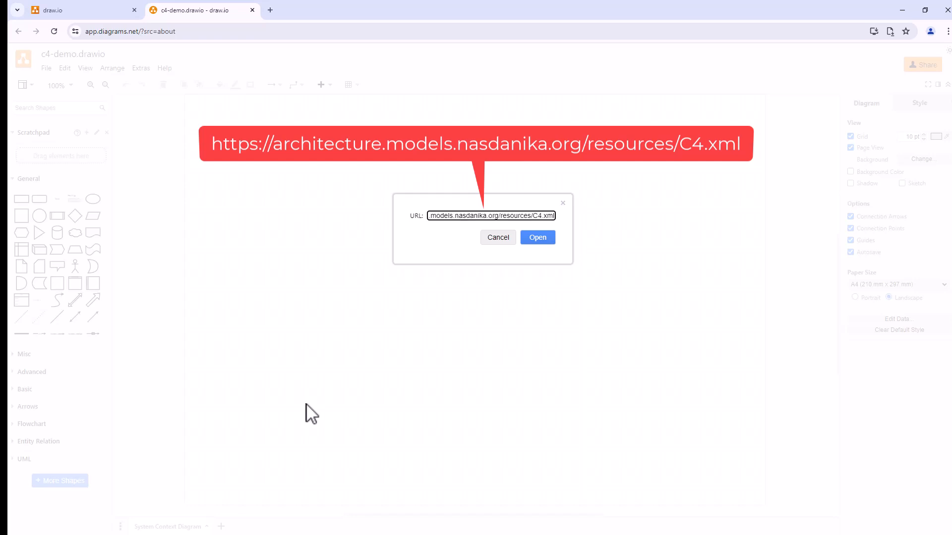
click(539, 239)
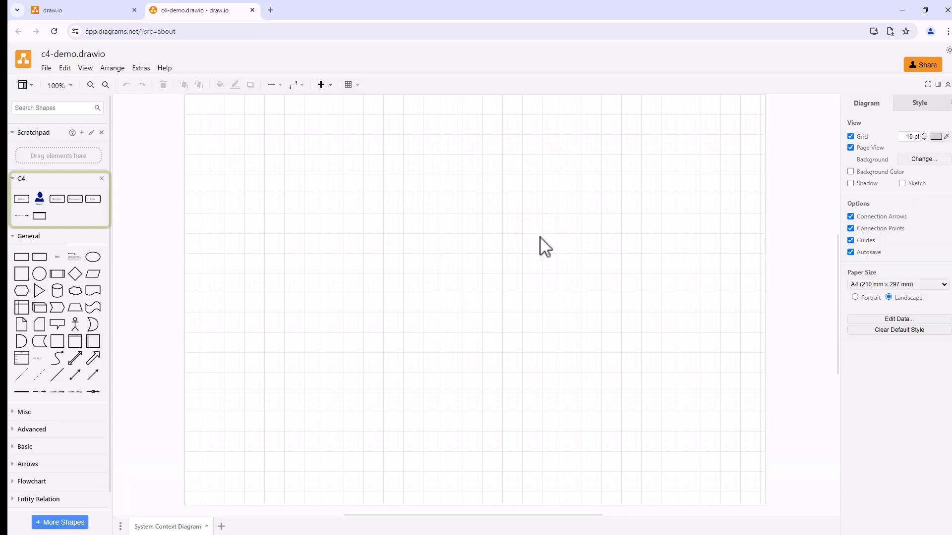
Step: Add the Person shape from the C4 library to the page and label it User
mouse_move(14, 208)
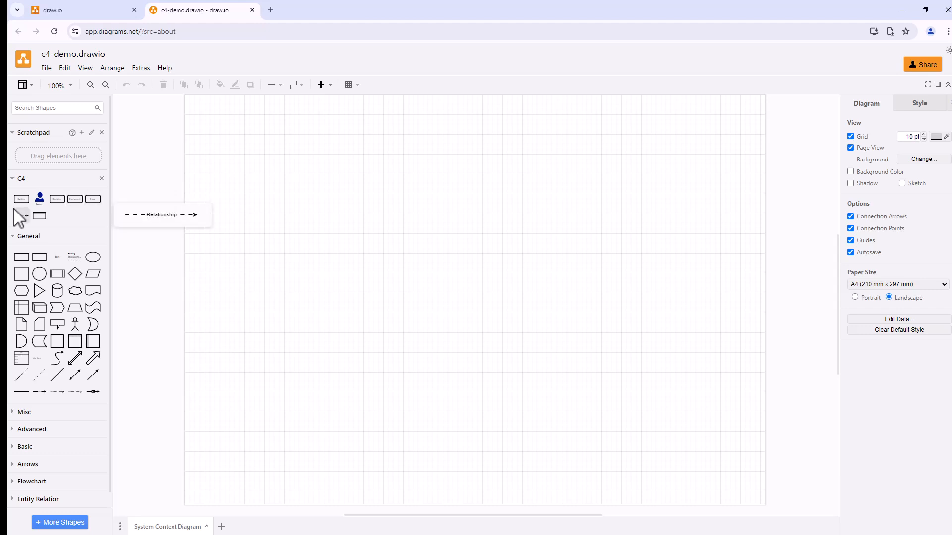
mouse_move(40, 216)
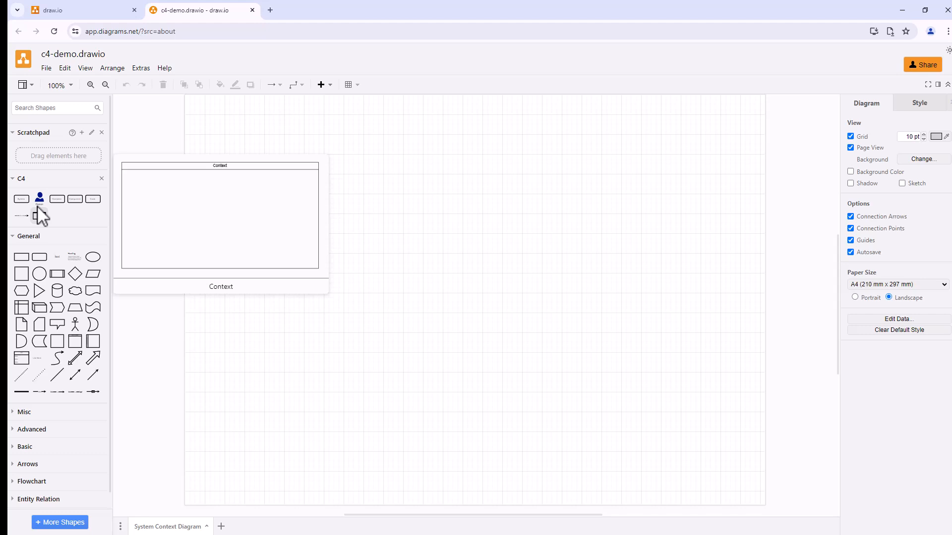
click(39, 198)
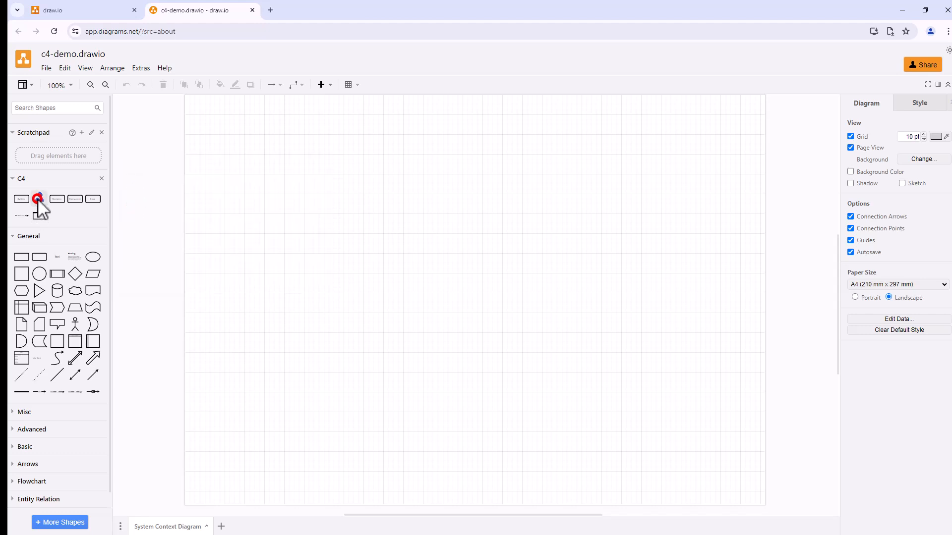
text(User)
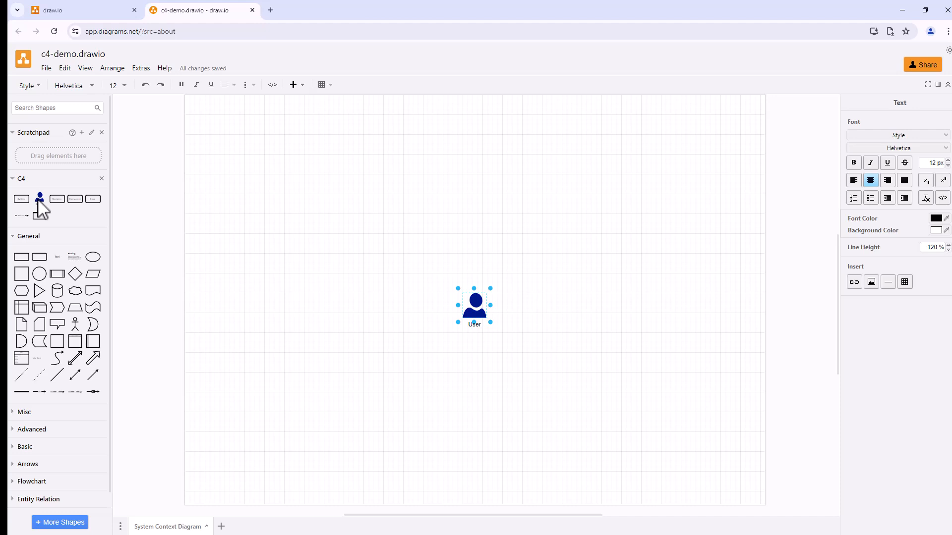
key(Escape)
Step: Set the ID of the User shape to user in its data properties
click(947, 280)
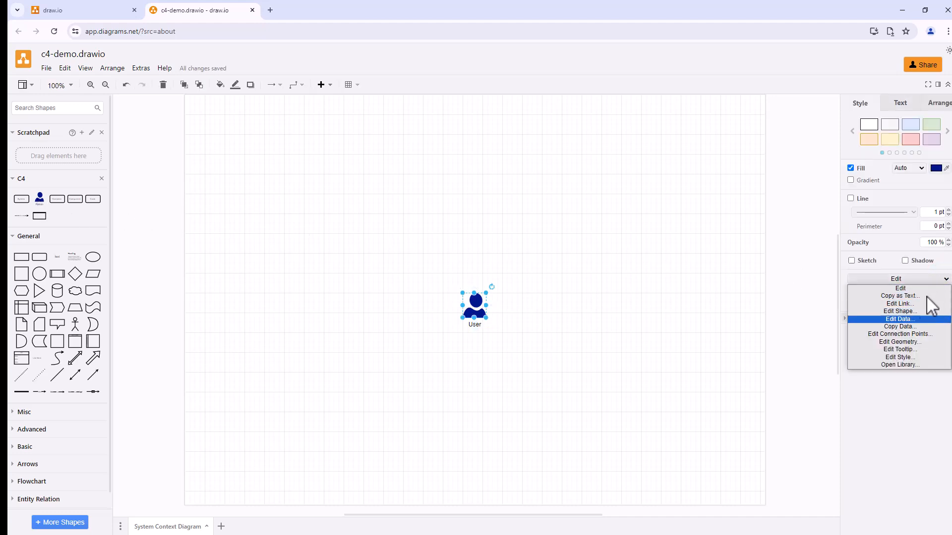
click(900, 318)
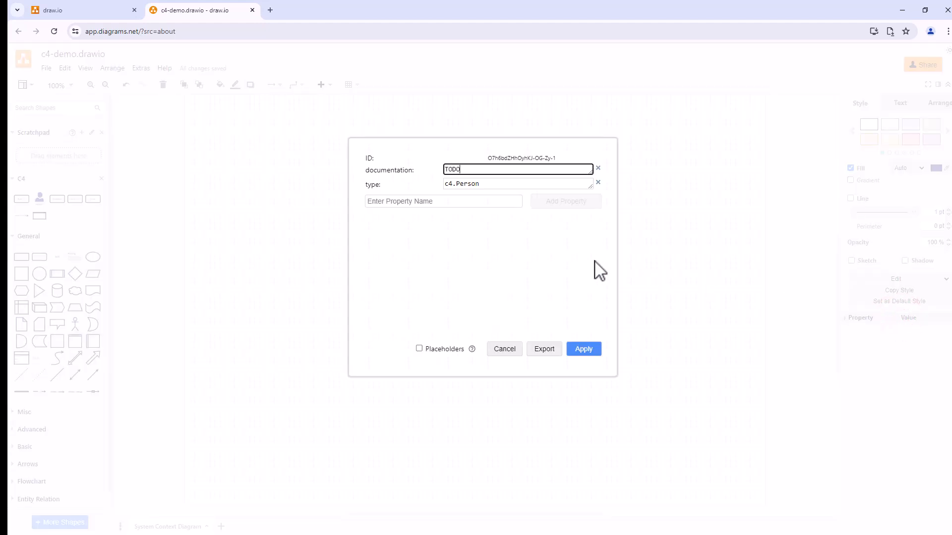
drag(592, 174, 576, 181)
click(508, 157)
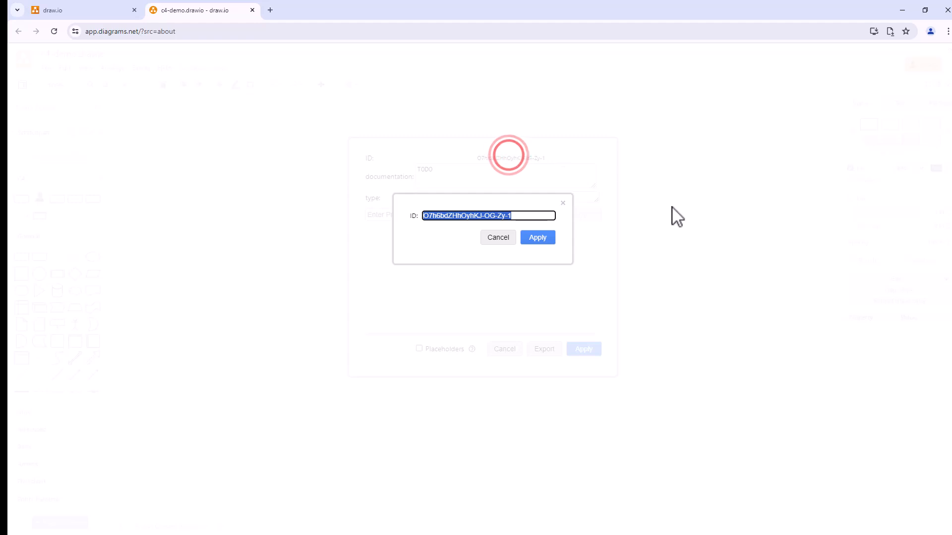
text(user)
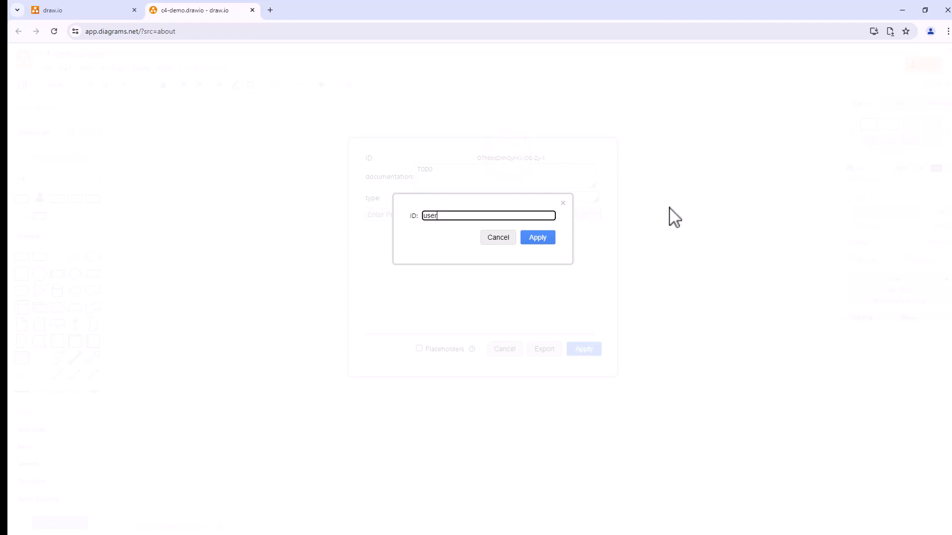
click(536, 239)
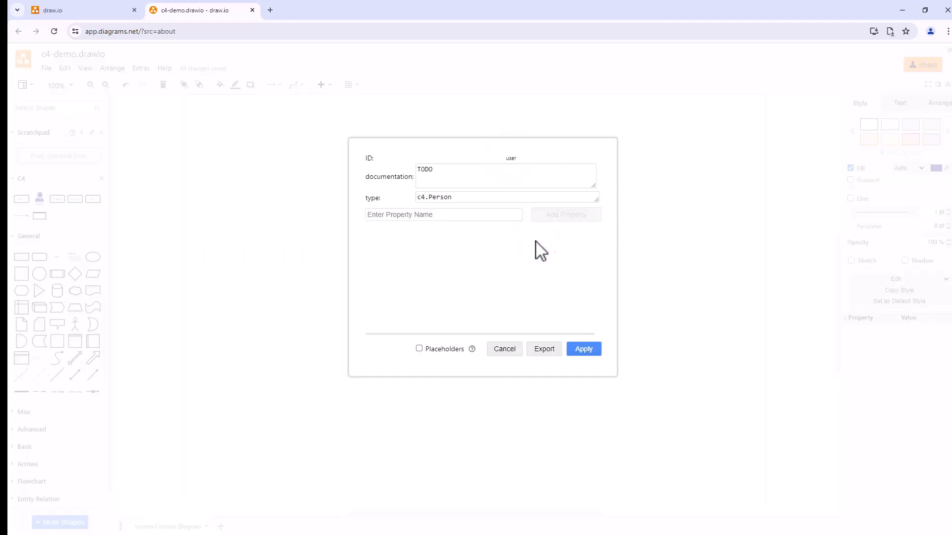
click(585, 350)
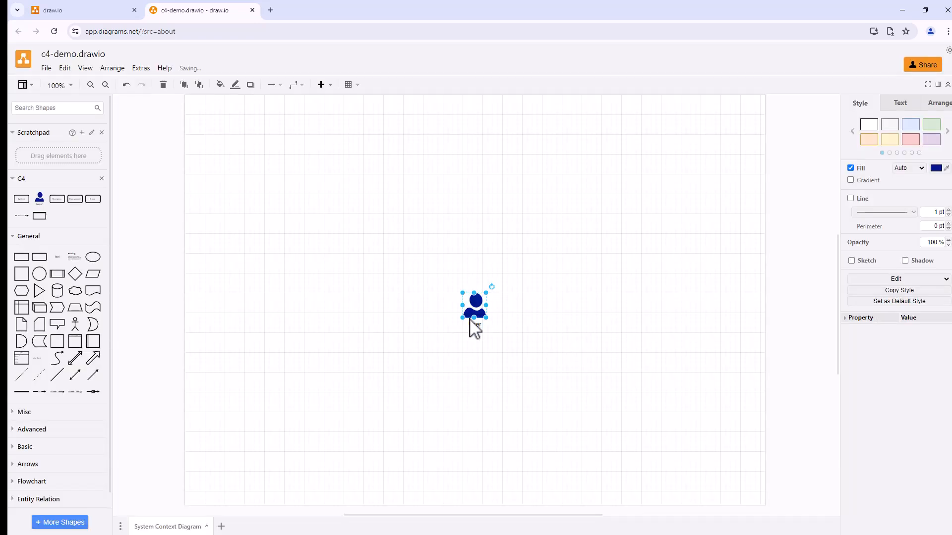
Step: Place a C4 System shape to the right of the User and examine its full documentation property without editing it
drag(24, 203, 557, 308)
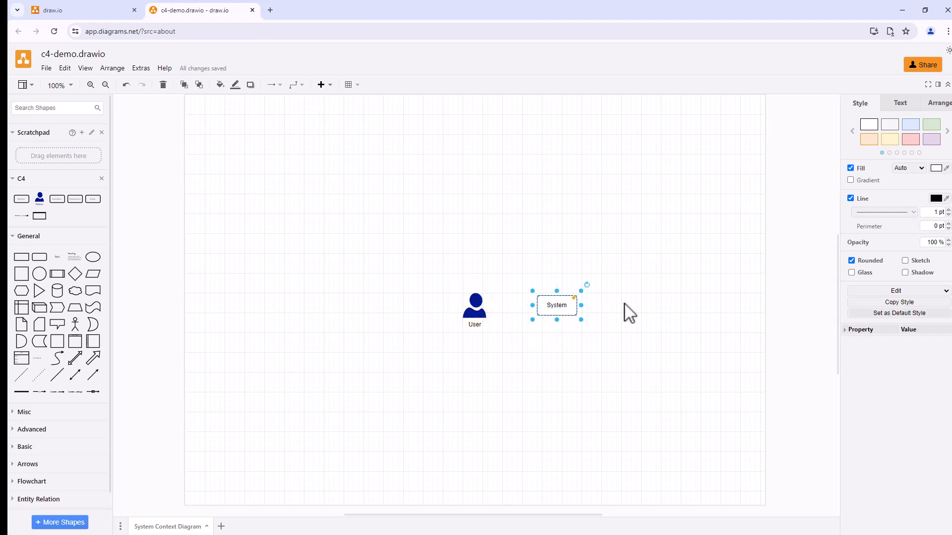
click(939, 293)
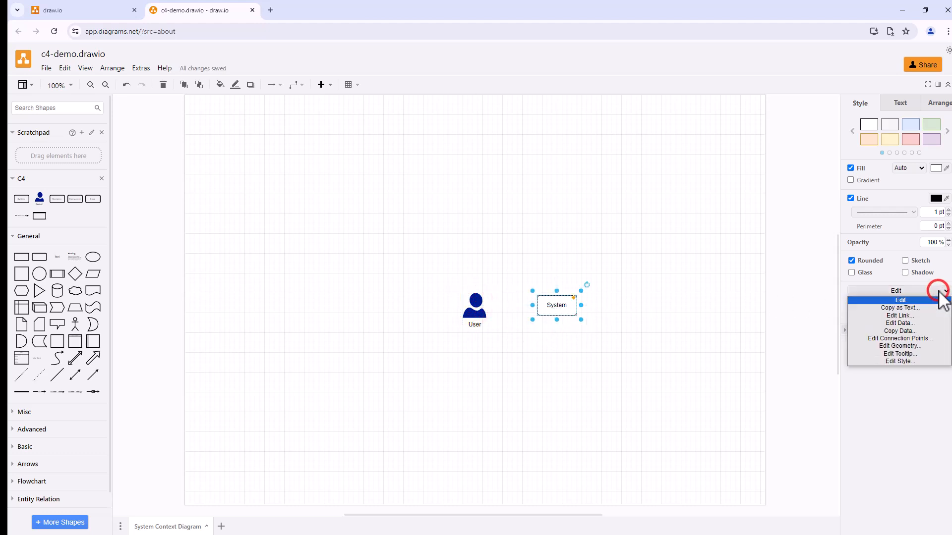
click(908, 325)
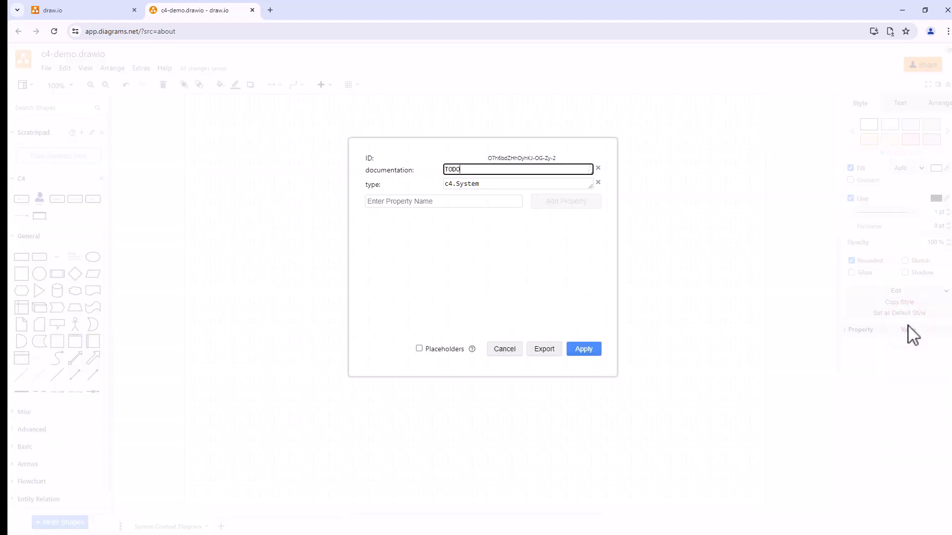
drag(592, 174, 588, 221)
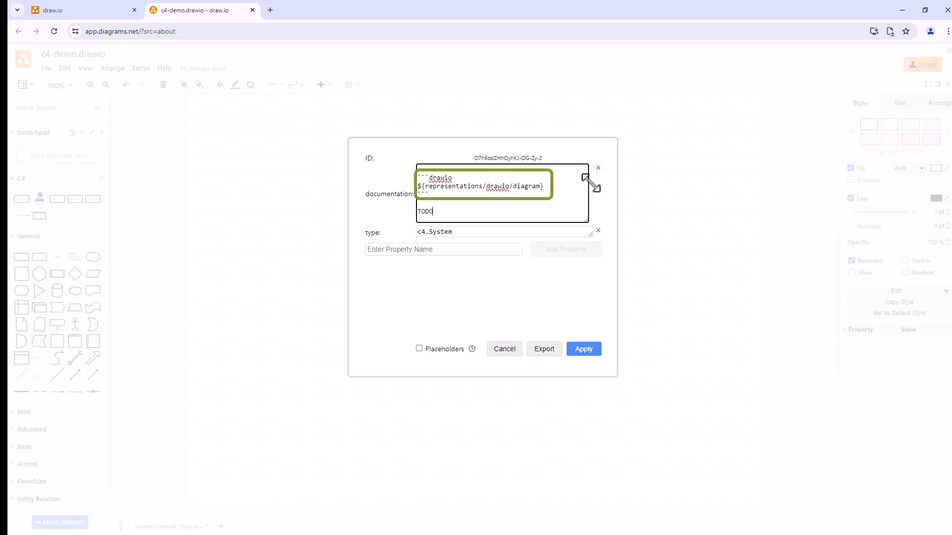
click(498, 350)
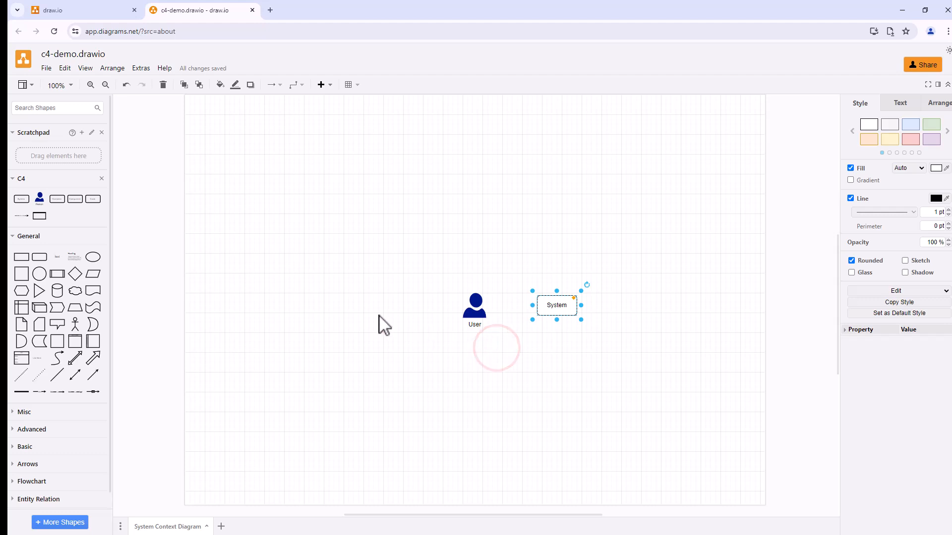
Step: Connect the User to the System with a C4 Relationship arrow, moving the User farther left to make room
click(22, 216)
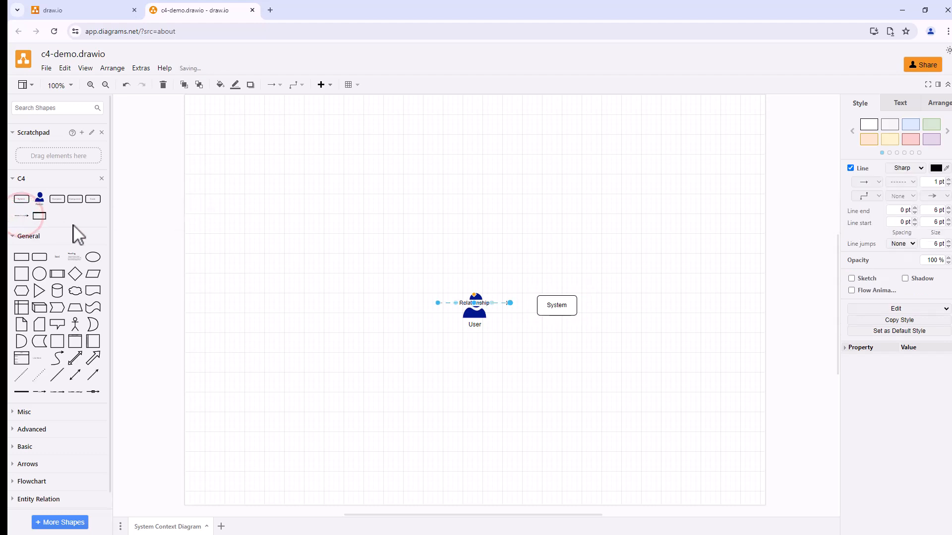
drag(509, 303, 545, 305)
mouse_move(438, 303)
mouse_down()
mouse_move(474, 305)
mouse_move(437, 314)
mouse_move(435, 306)
mouse_up()
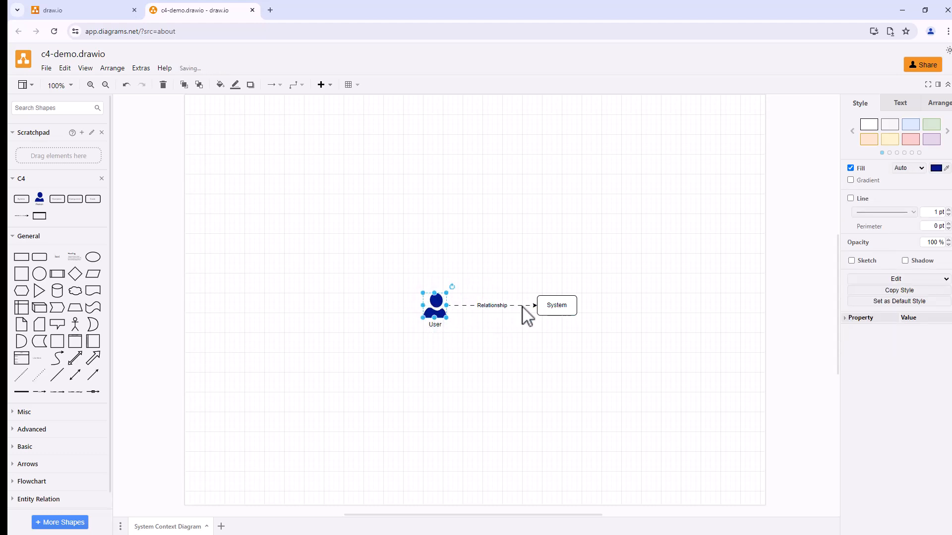
Step: Examine the data properties of the relationship between User and System, including its feature-map, without editing them
click(522, 306)
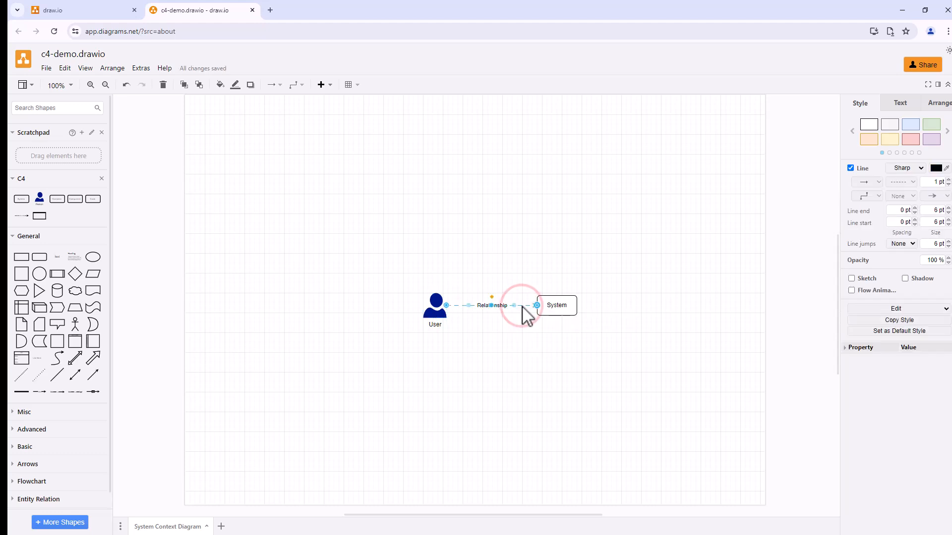
click(946, 308)
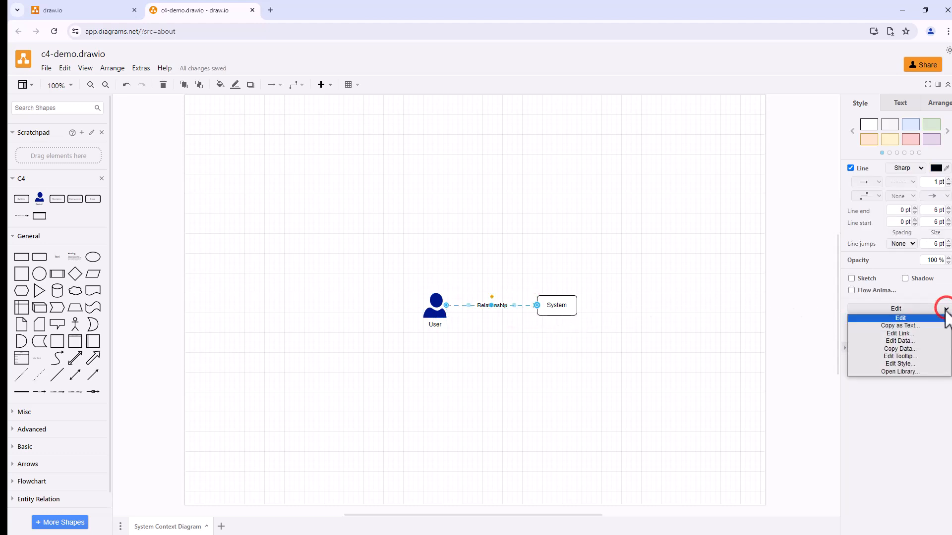
click(908, 341)
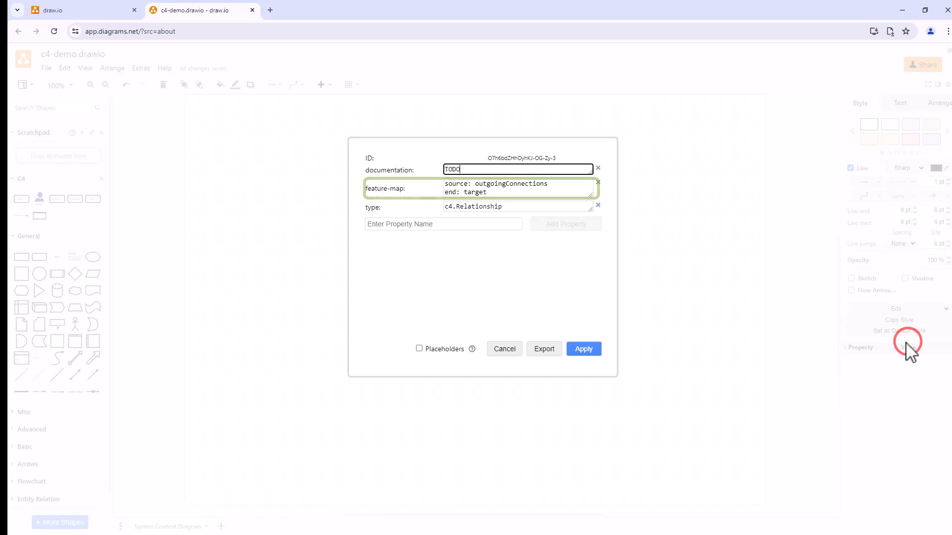
click(507, 349)
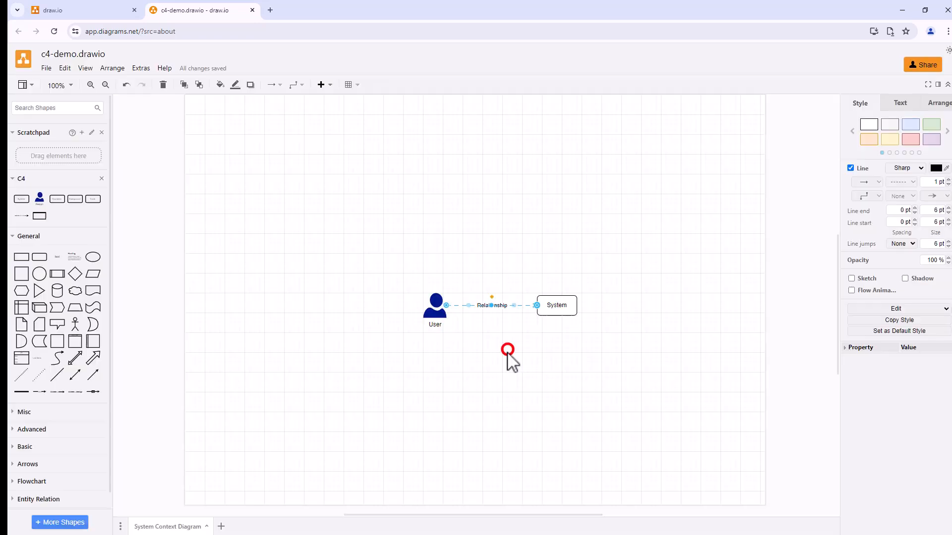
click(501, 382)
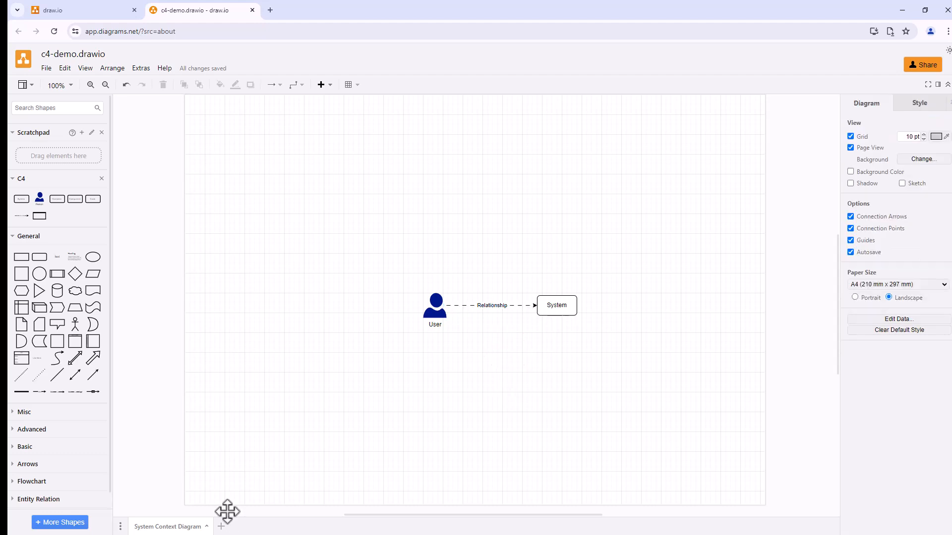
Step: Add a new page to the diagram and rename it Containers
click(222, 527)
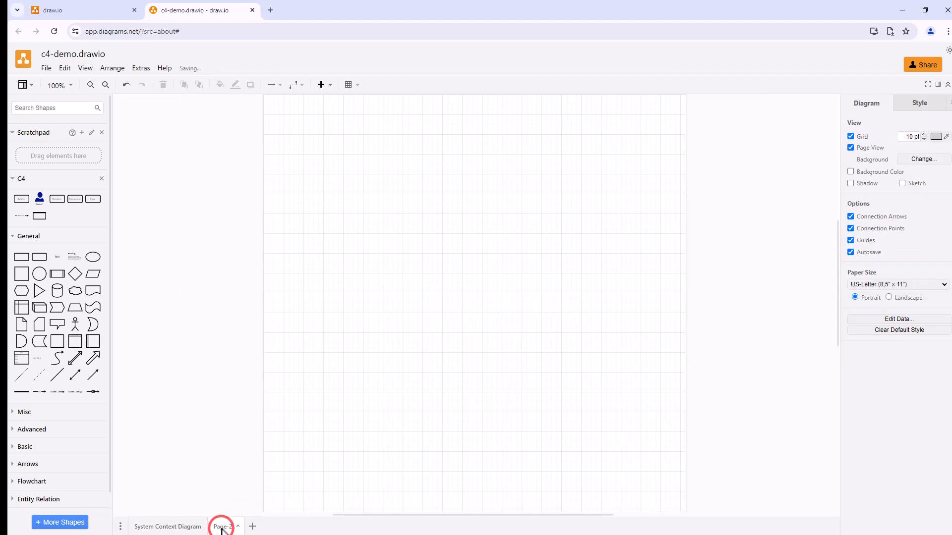
right_click(227, 527)
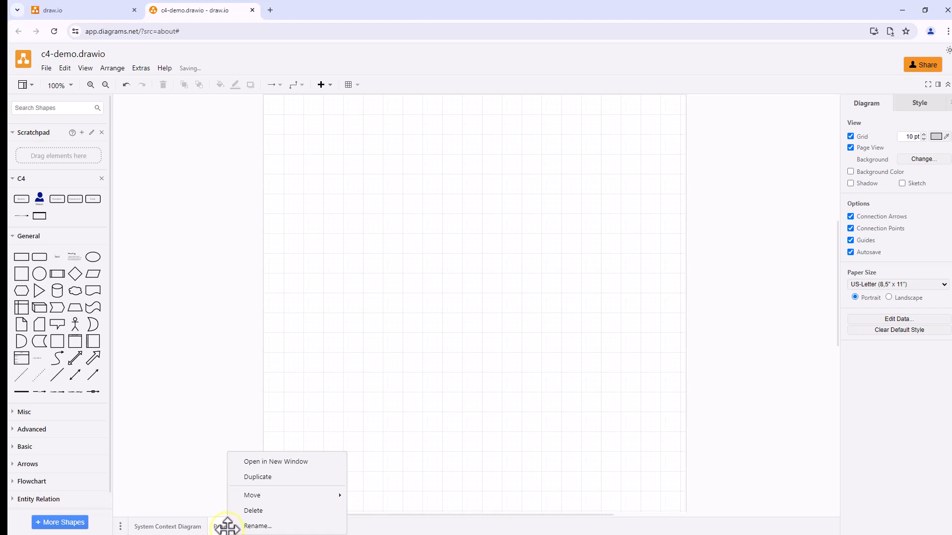
click(264, 527)
text(Containers)
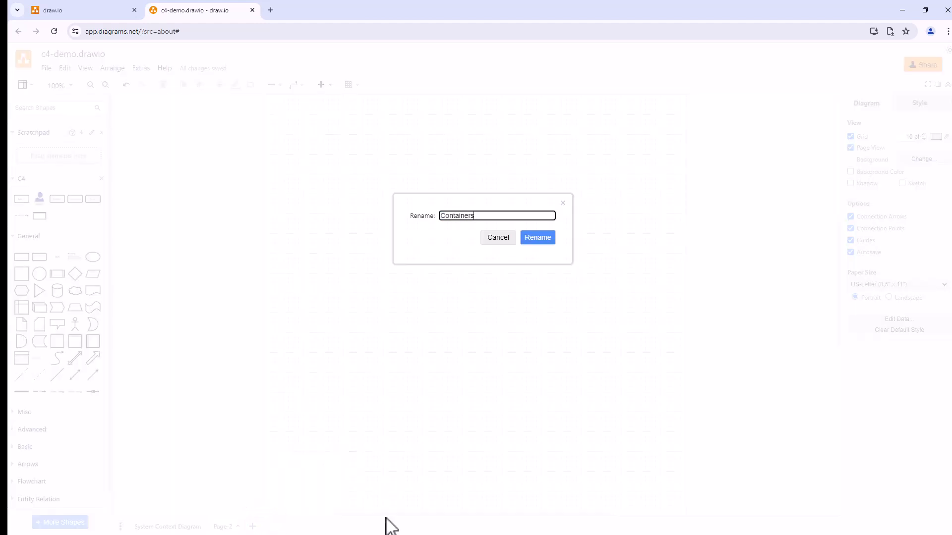
click(537, 237)
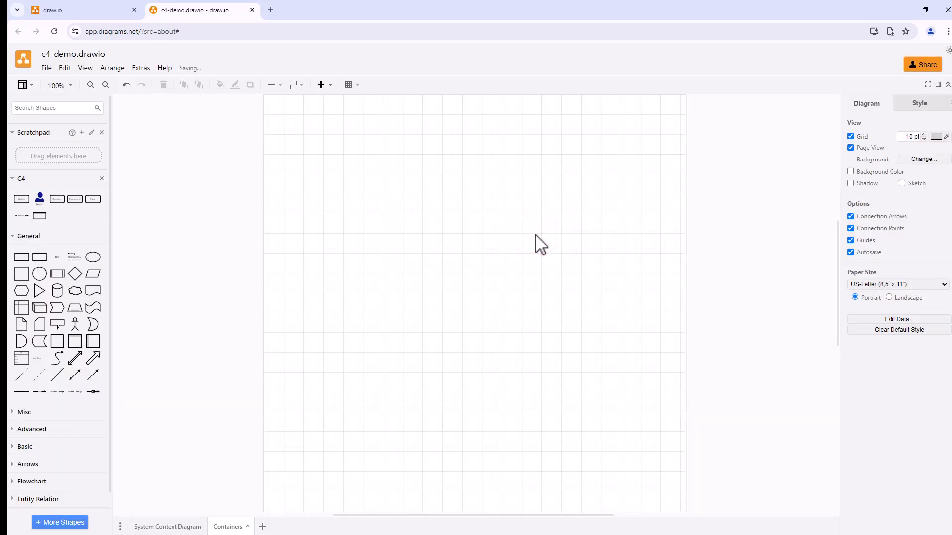
Step: Add the C4 Context frame to the Containers page and label it System
click(39, 217)
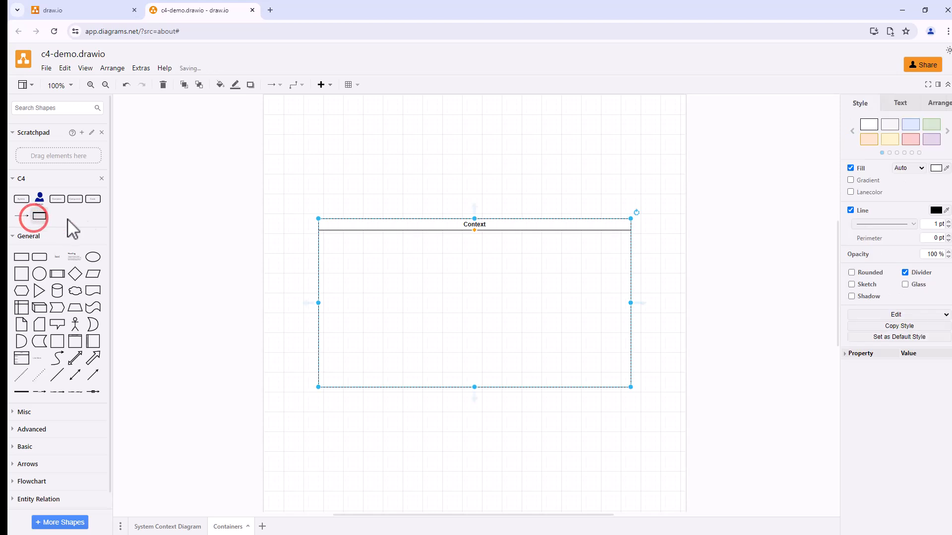
double_click(546, 226)
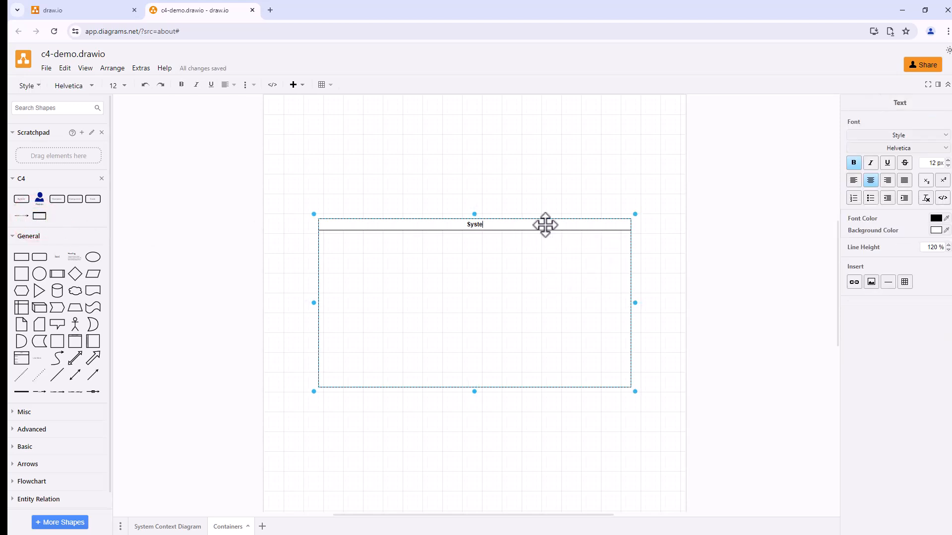
Step: Link the System shape on the System Context Diagram page to the Containers page
click(166, 526)
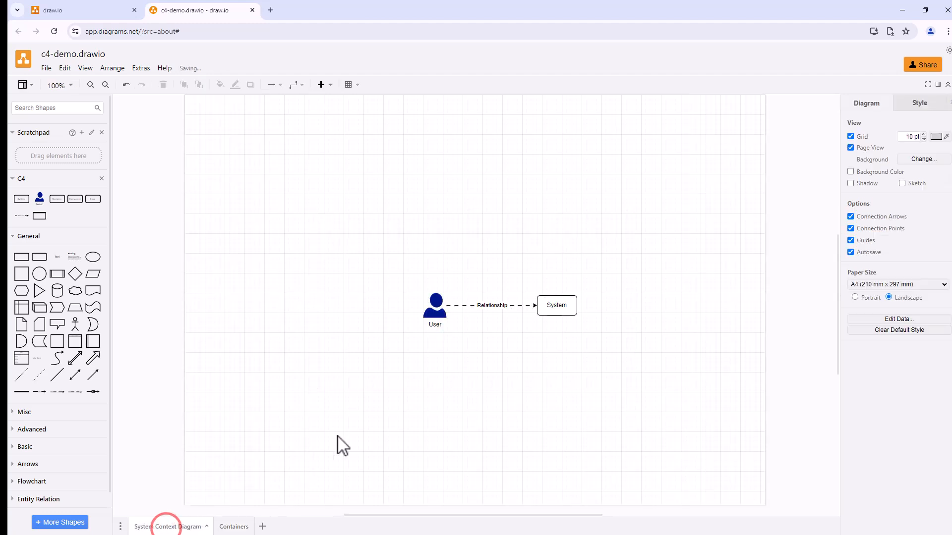
click(562, 307)
right_click(559, 307)
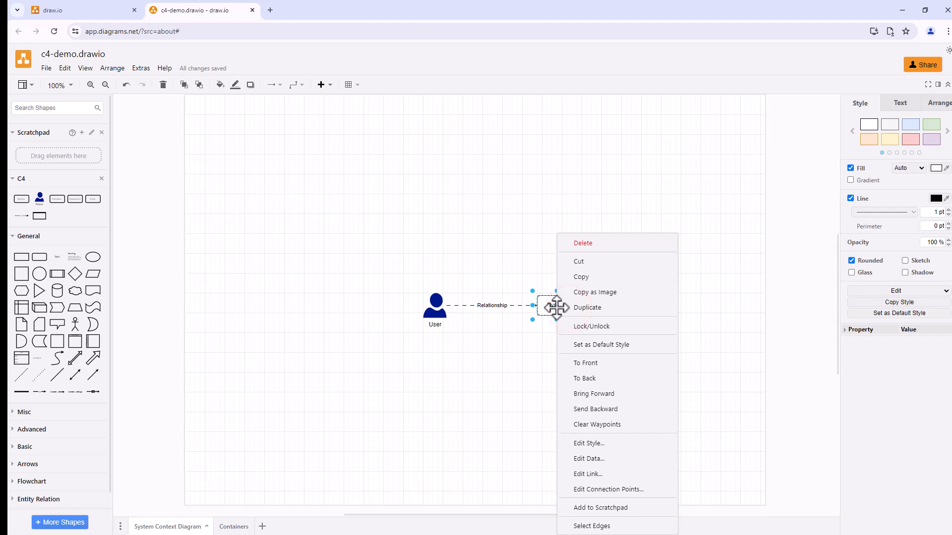
click(588, 474)
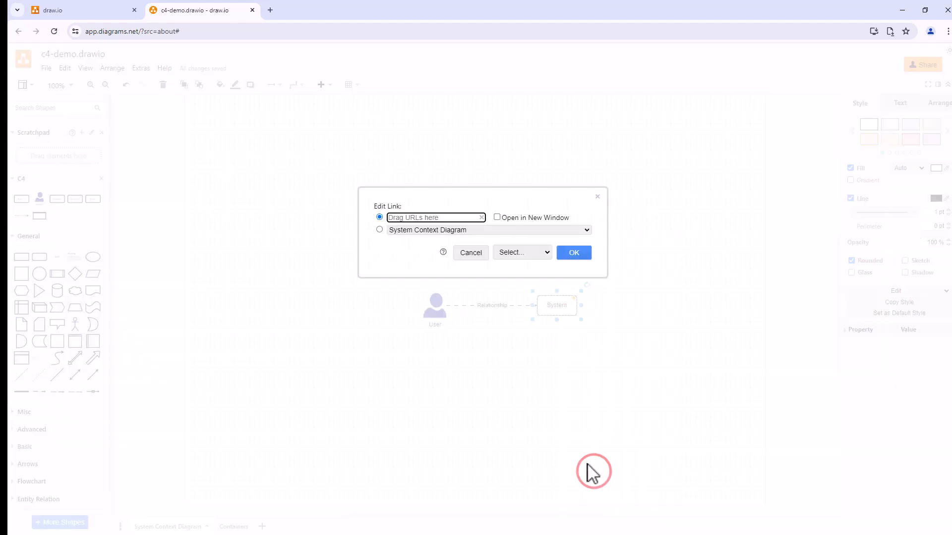
click(379, 230)
click(430, 231)
click(420, 248)
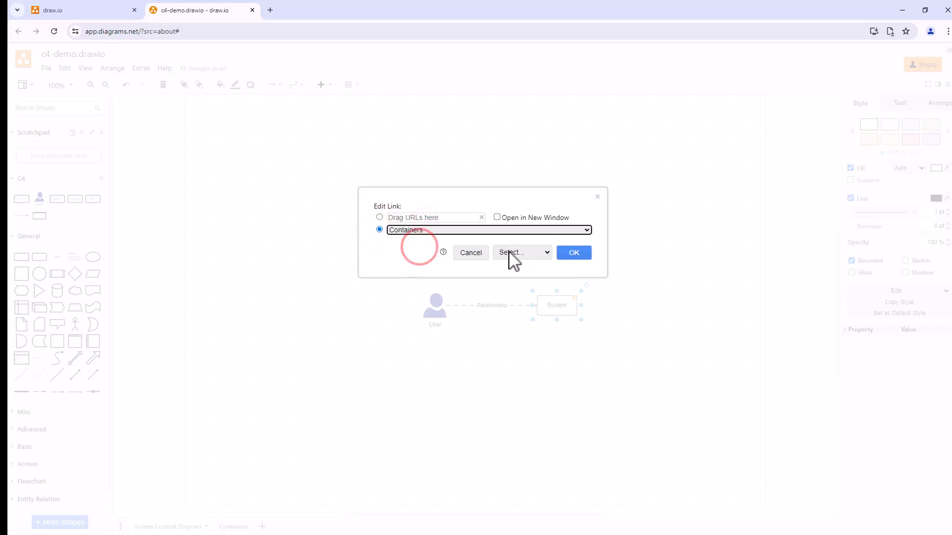
click(579, 255)
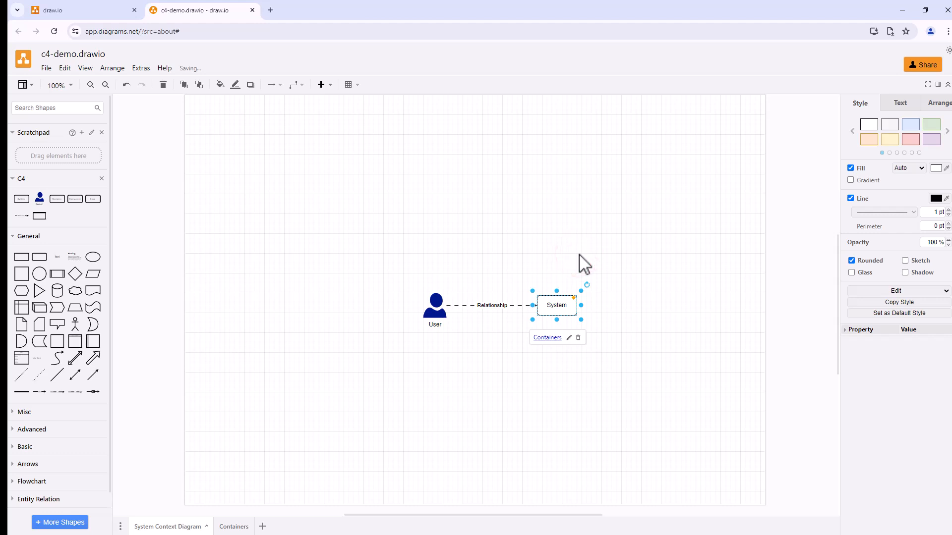
Step: On the Containers page, place a C4 Person to the left of the System frame and a Container inside it
click(233, 526)
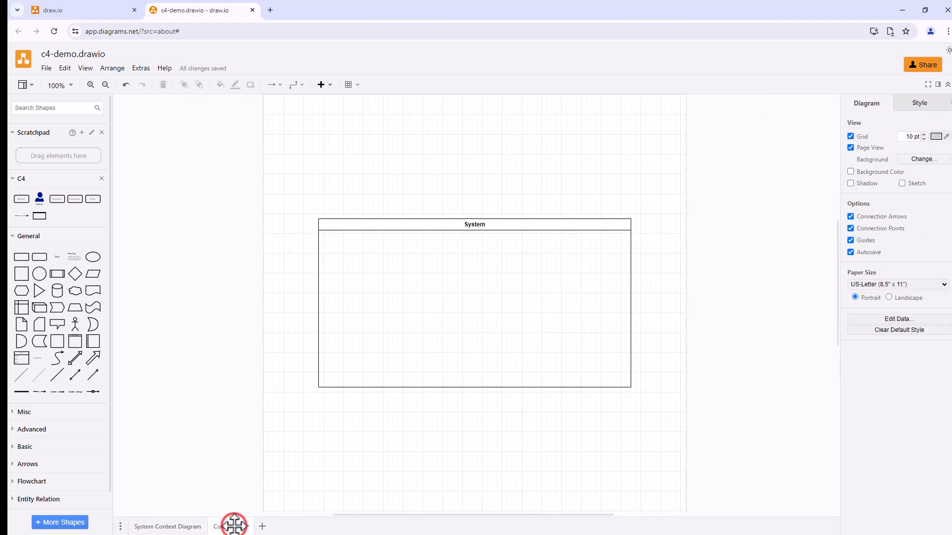
click(37, 198)
drag(474, 303, 250, 310)
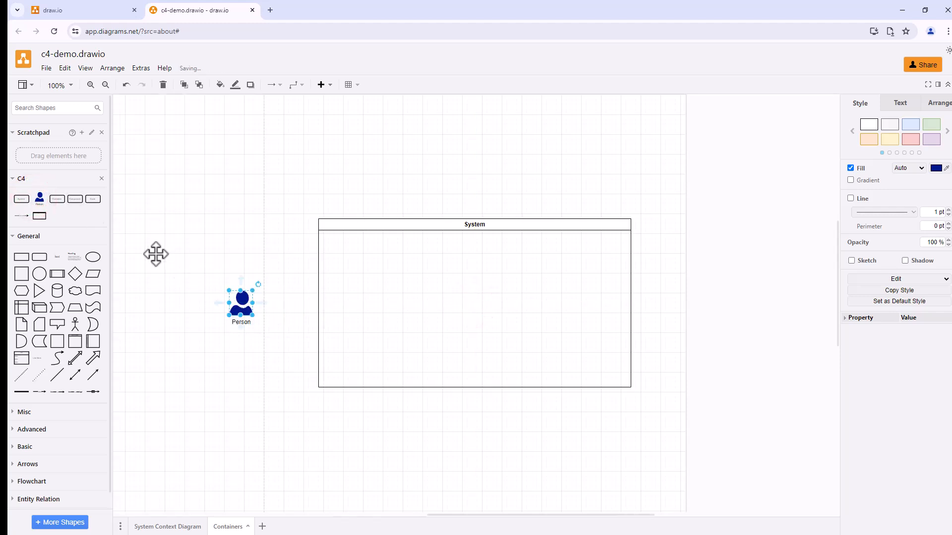
mouse_move(61, 201)
click(61, 200)
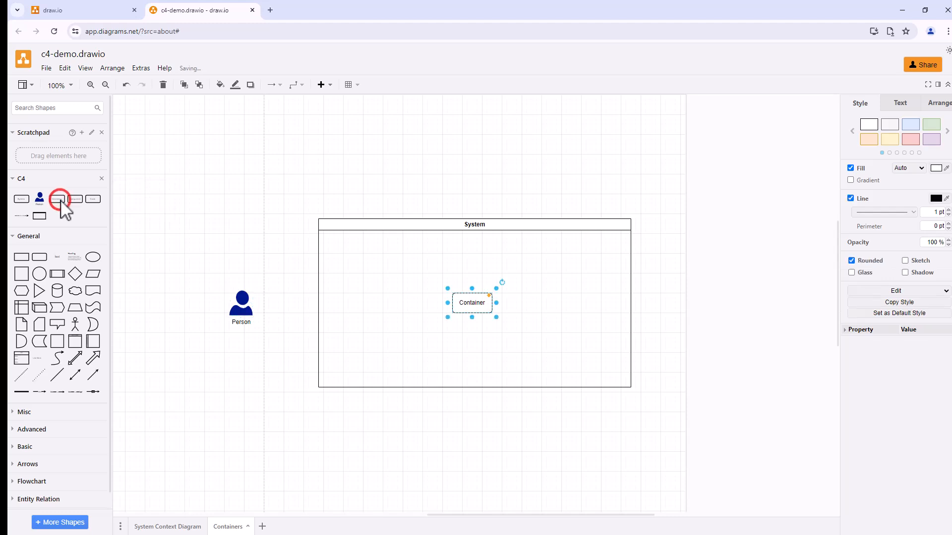
Step: Connect the Person to the Container with a C4 Relationship arrow and move the Container to the frame's upper-left corner
click(22, 216)
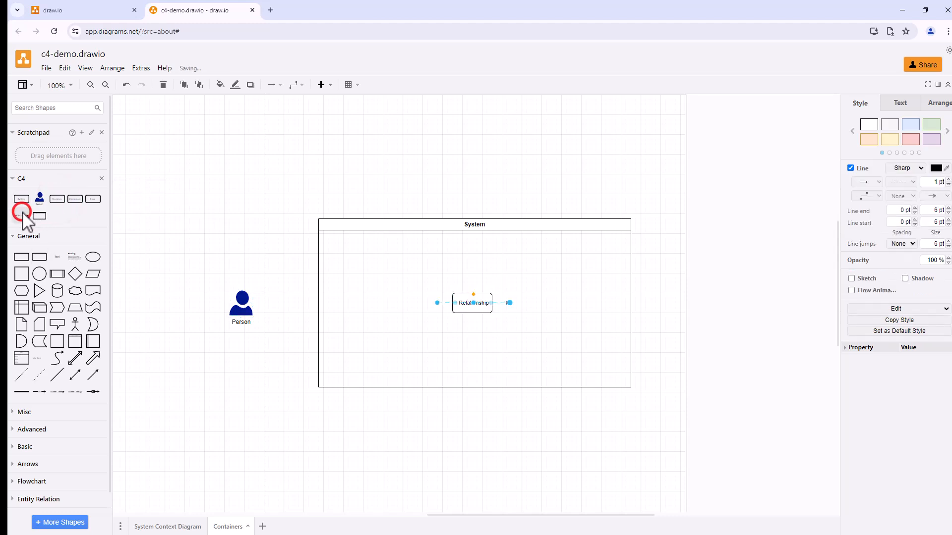
click(436, 301)
drag(436, 301, 241, 303)
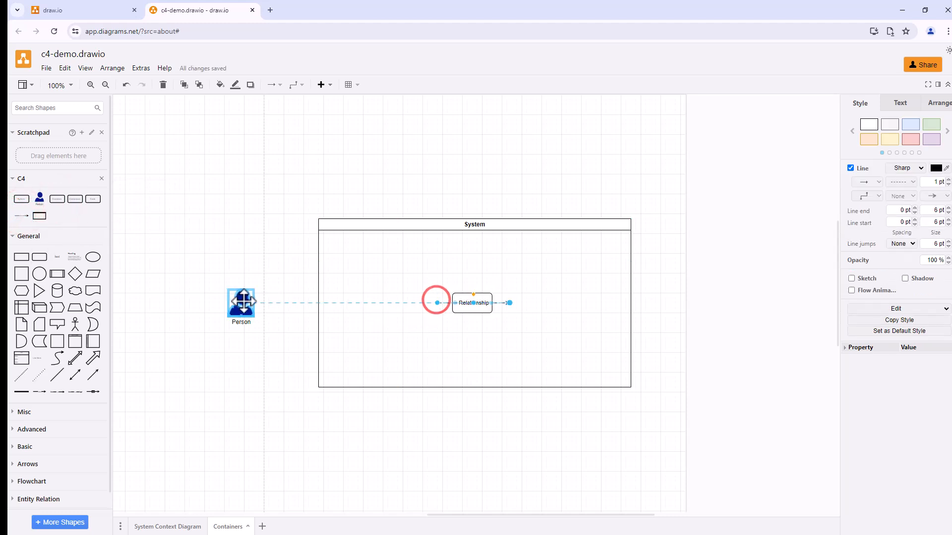
drag(509, 303, 357, 244)
Step: Shrink the System frame to fit around the Container and move the Person level with it
click(605, 387)
drag(629, 387, 385, 278)
drag(242, 304, 216, 250)
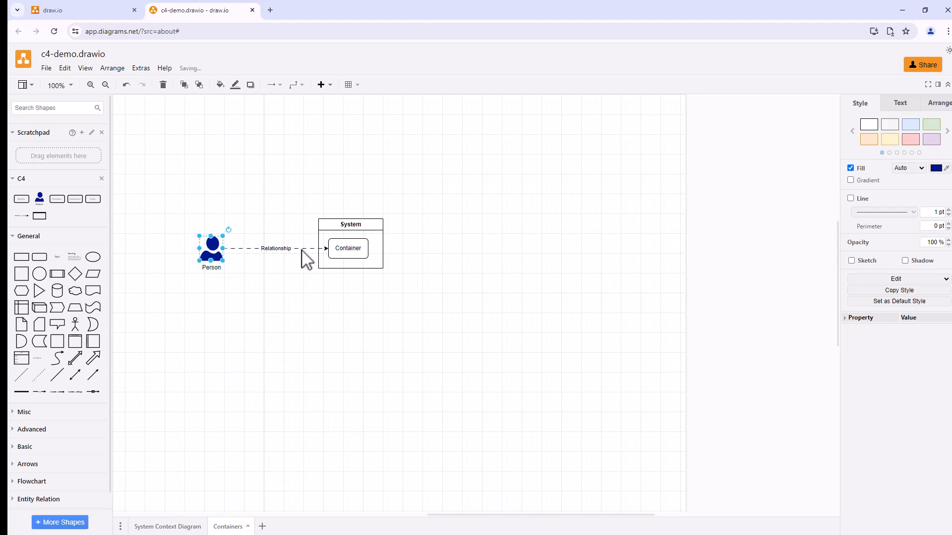
Step: Set the ID of the relationship between Person and Container to https in its data properties
click(300, 250)
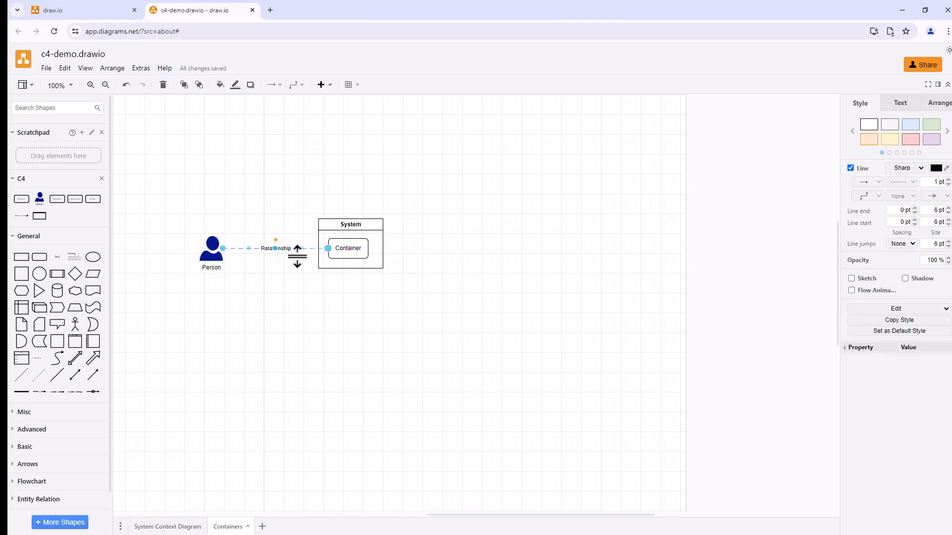
right_click(279, 248)
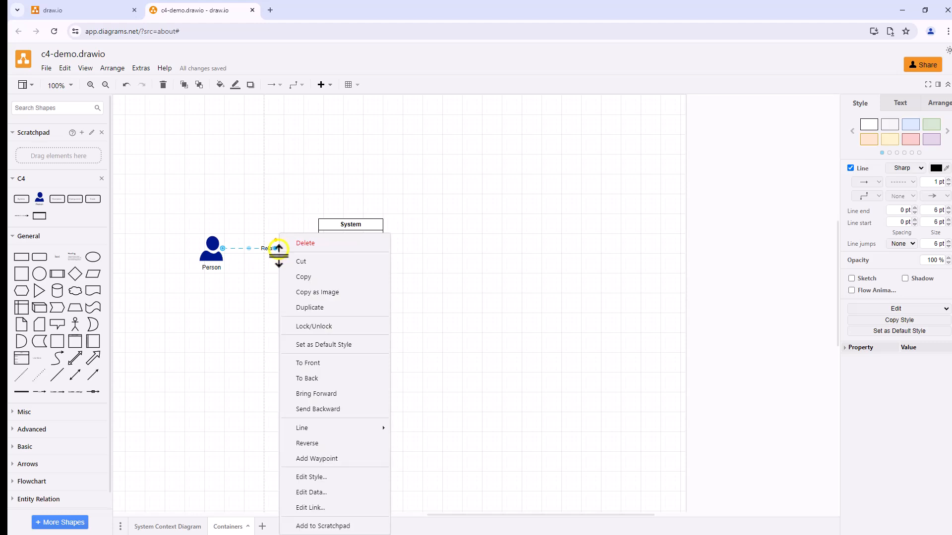
click(311, 492)
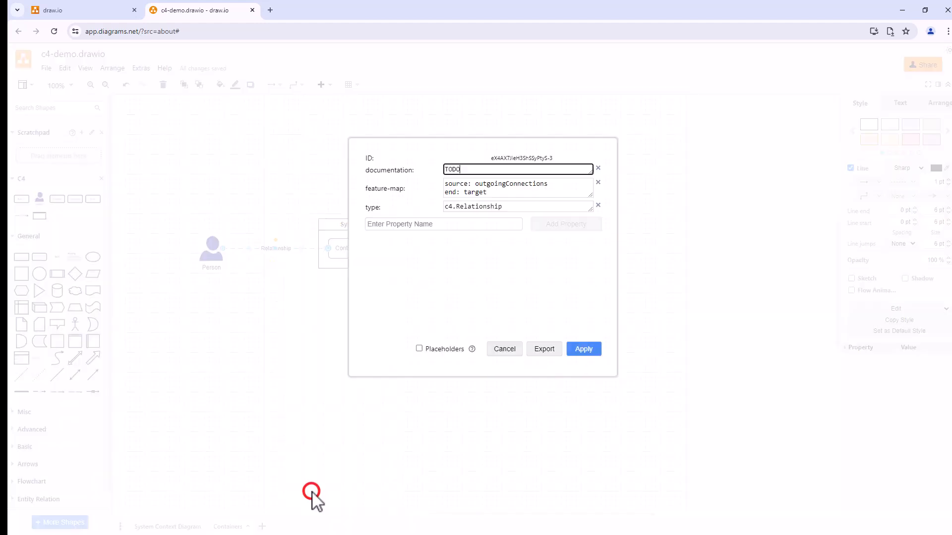
double_click(521, 157)
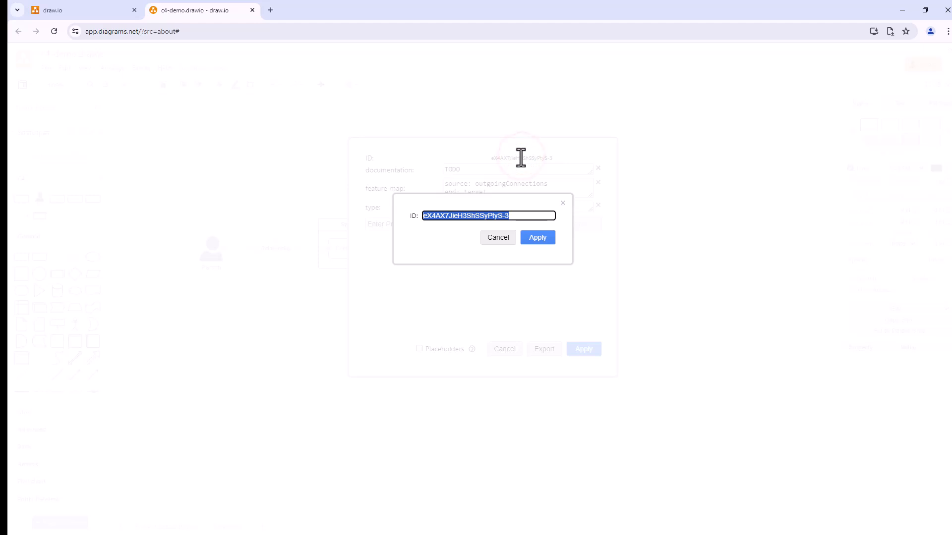
key(BackSpace)
text(https)
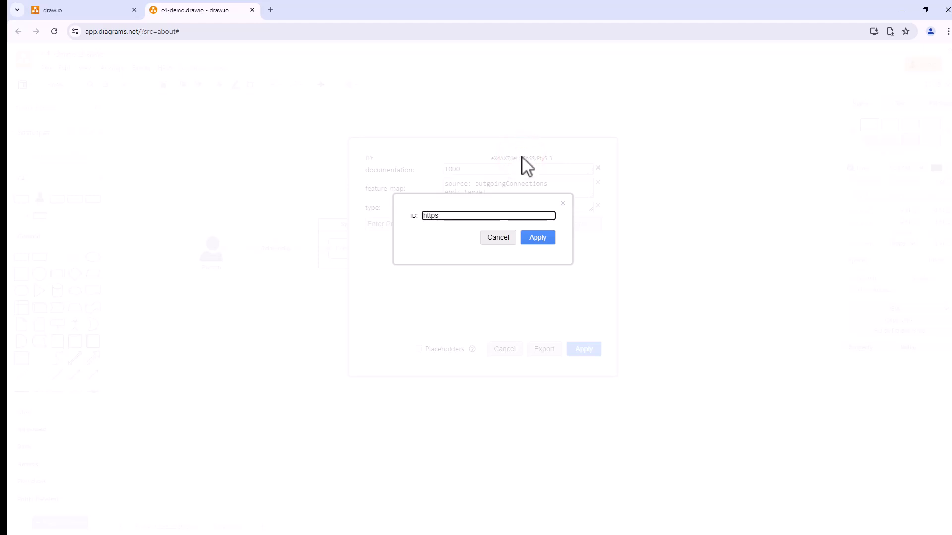
click(540, 229)
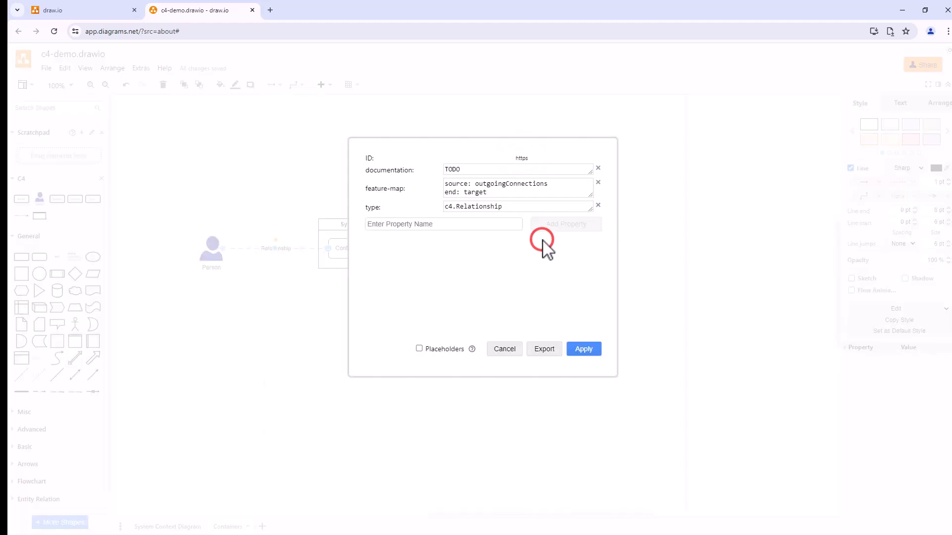
Step: Set the relationship's documentation property to "User communicates over HTTPS" and apply the data changes
drag(469, 169, 436, 179)
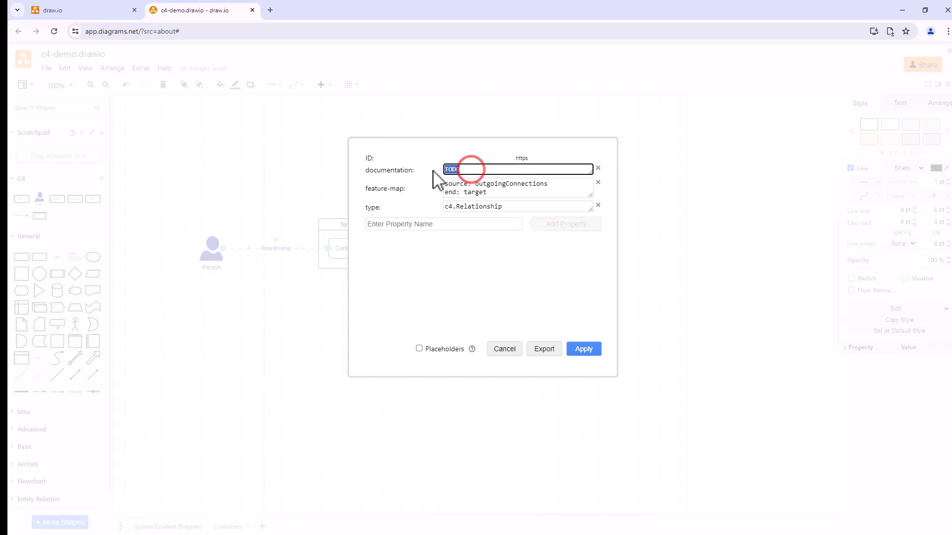
text(User communicates over HTTPS)
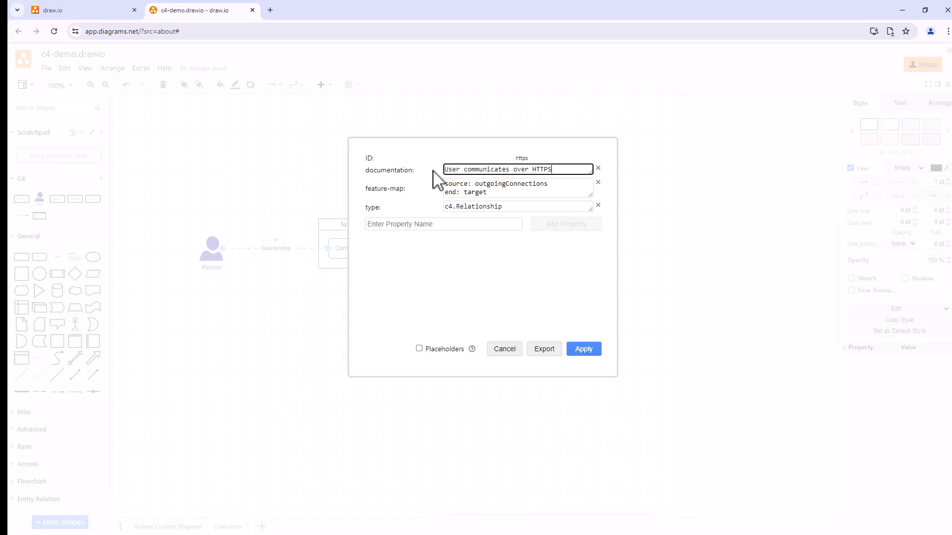
click(583, 350)
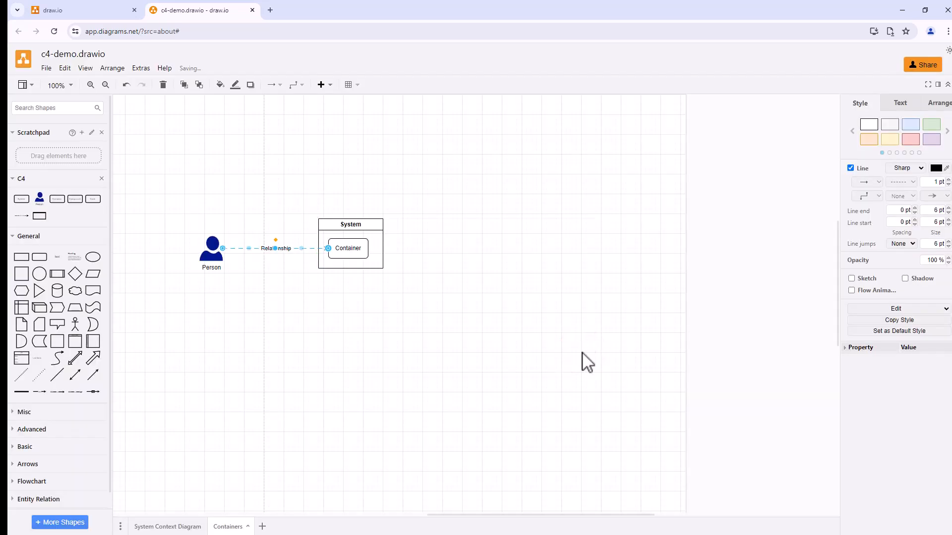
Step: Change the label of the arrow between Person and Container to HTTPS and narrow the System frame around the Container
right_click(263, 248)
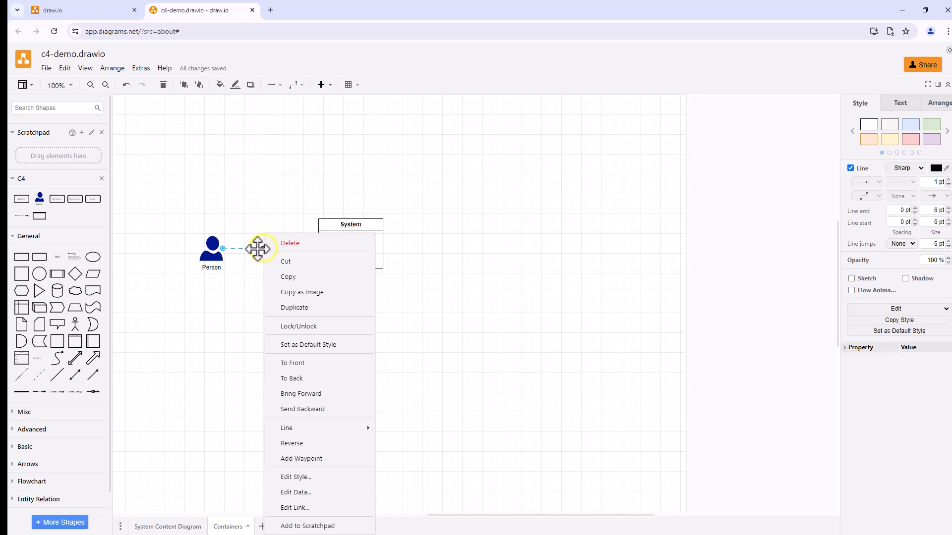
click(250, 249)
double_click(251, 249)
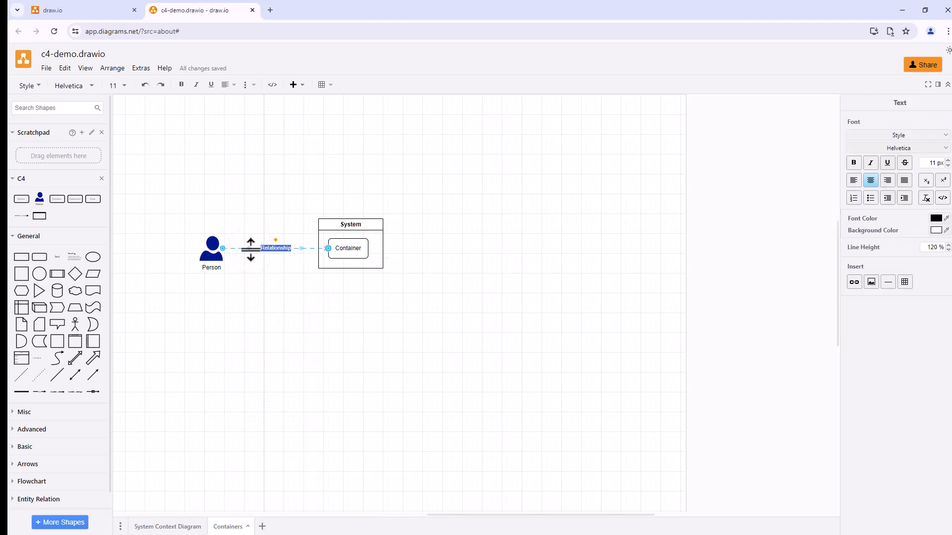
text(HTTPS)
click(367, 341)
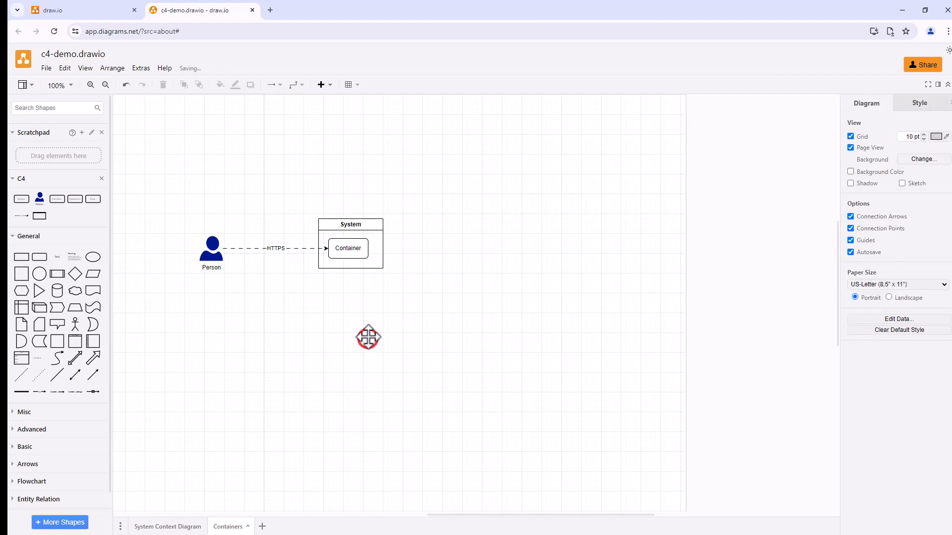
click(374, 225)
drag(383, 243, 374, 244)
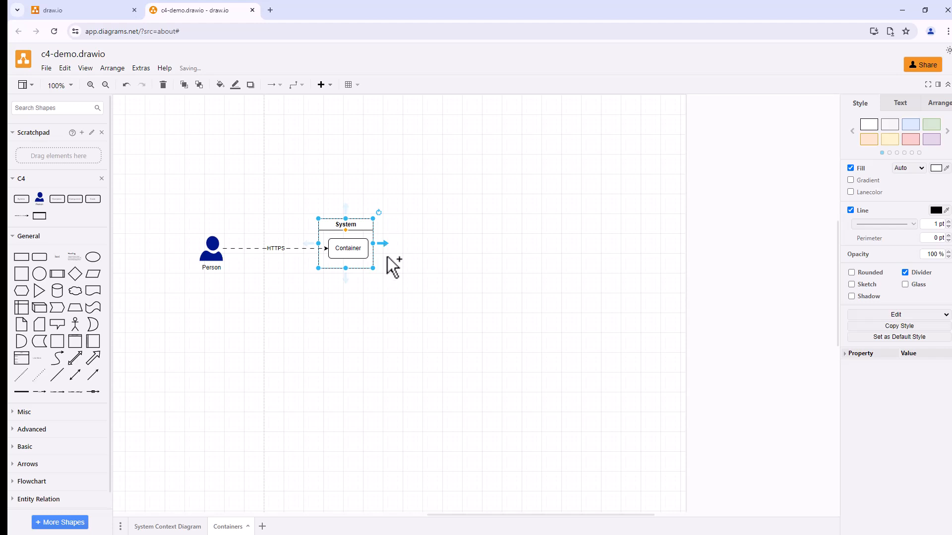
Step: Remove the type and documentation properties from the Person's data on the Containers page
right_click(207, 251)
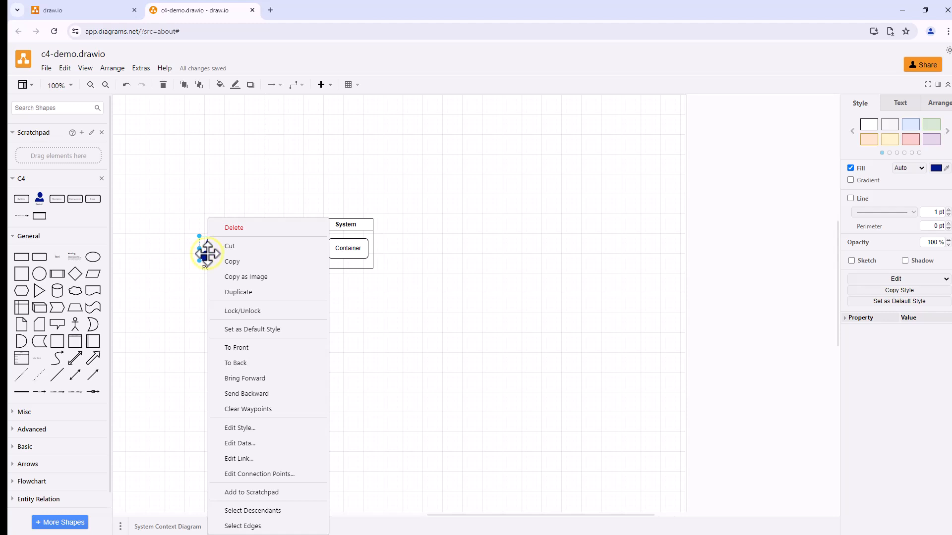
click(242, 444)
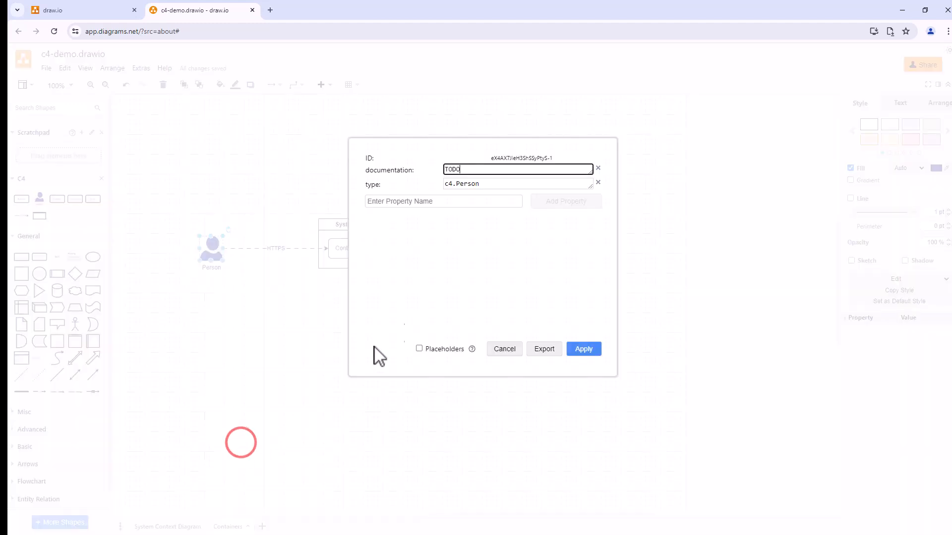
click(598, 183)
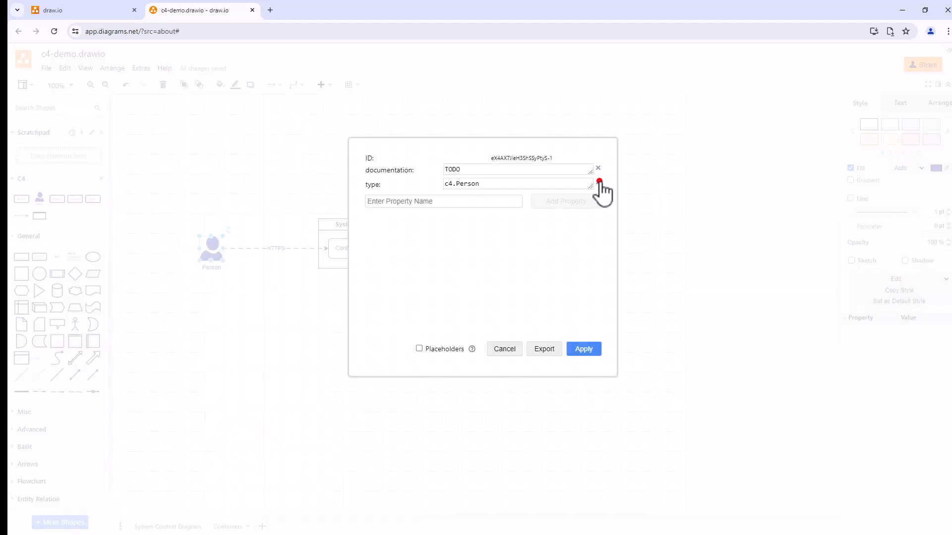
click(599, 168)
Step: Add a selector property with the value getDocument().getModelElementById('user') to the Person and apply the data changes
click(410, 172)
text(selector)
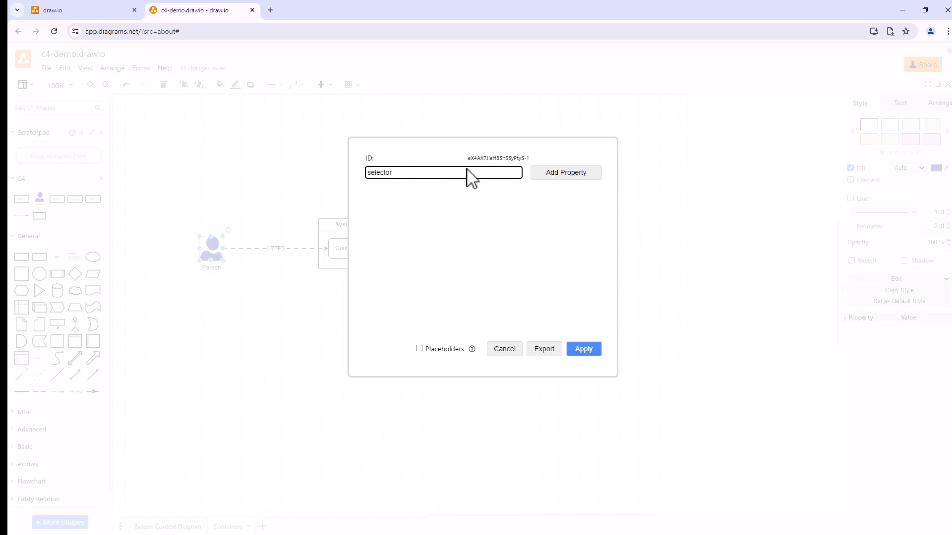
key(Return)
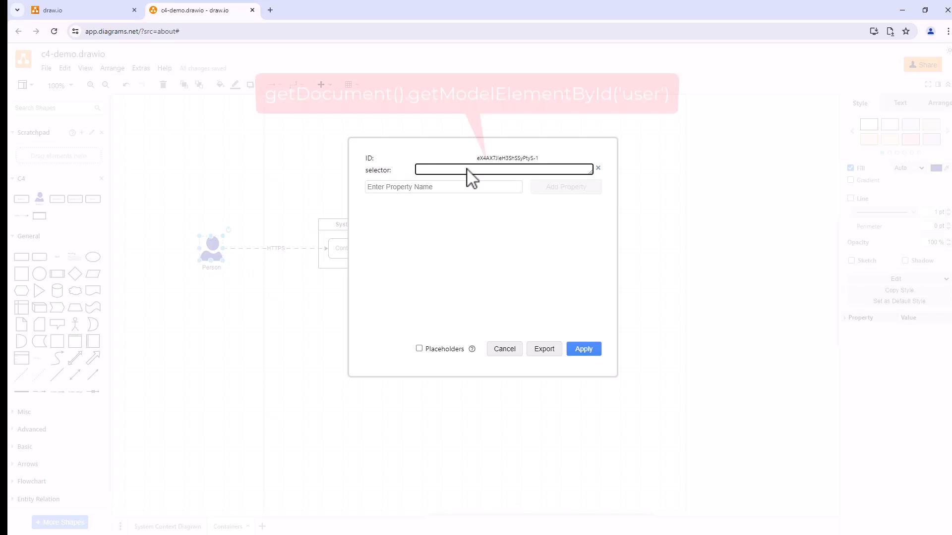
click(466, 170)
text(getDocument().getModelElementById('user'))
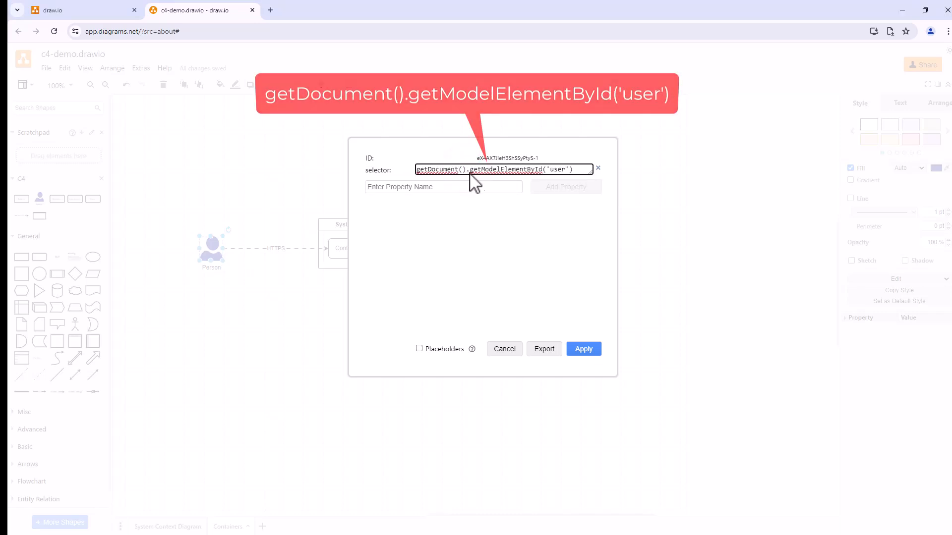
click(580, 350)
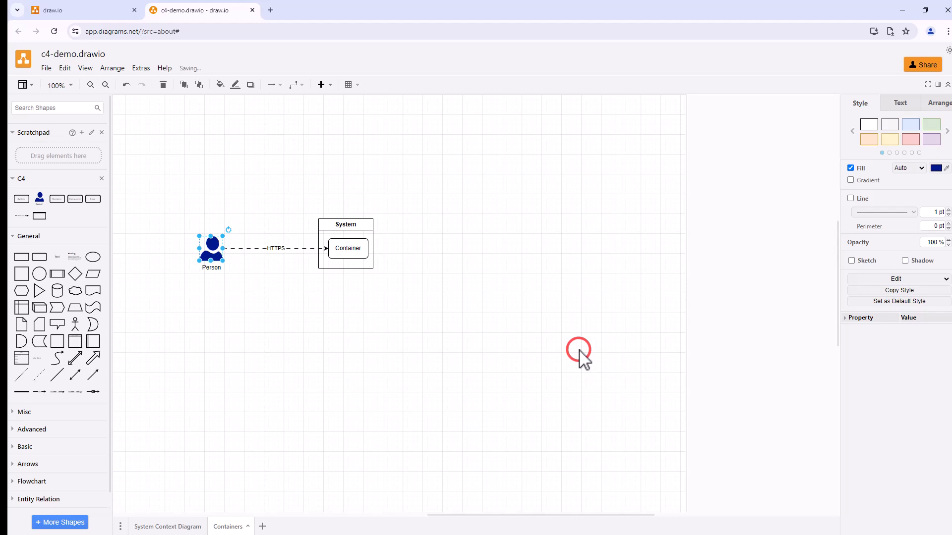
Step: Deselect the Person and save the c4-demo.drawio diagram
click(580, 353)
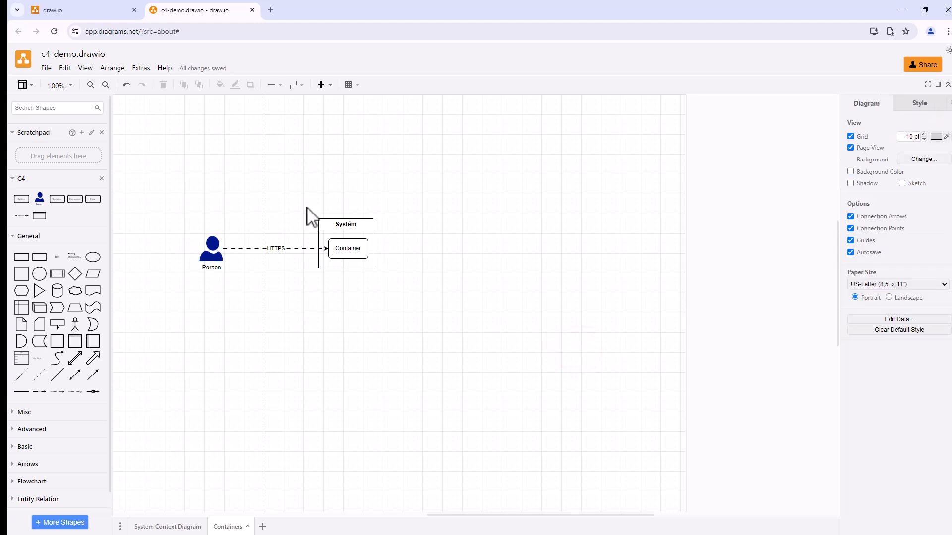
click(43, 69)
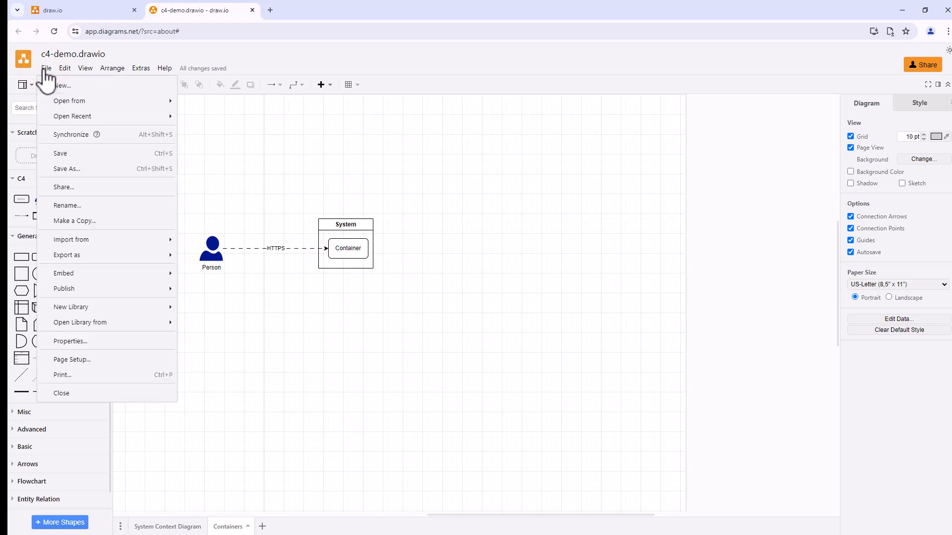
click(63, 153)
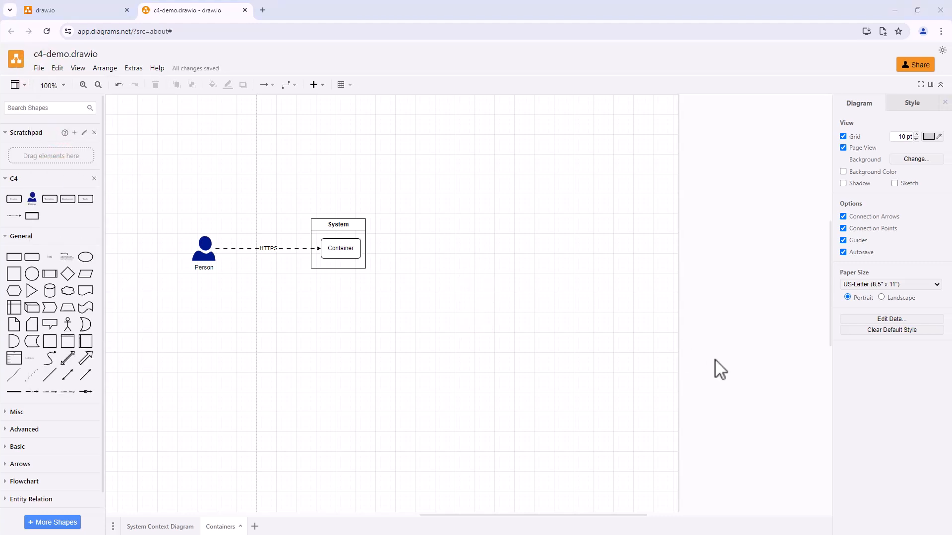
Step: Open docs.nasdanika.org in a new browser tab
click(262, 11)
text(docs)
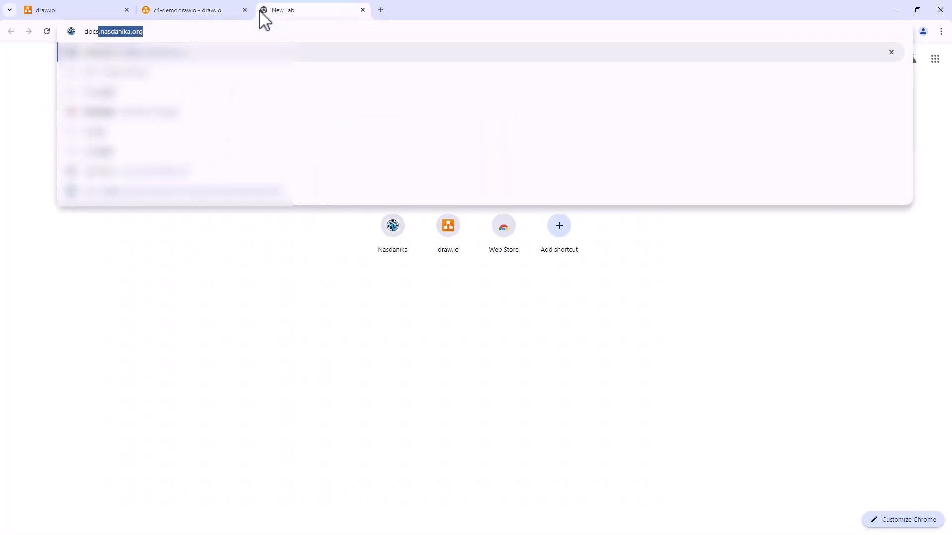
text(.nasdanik)
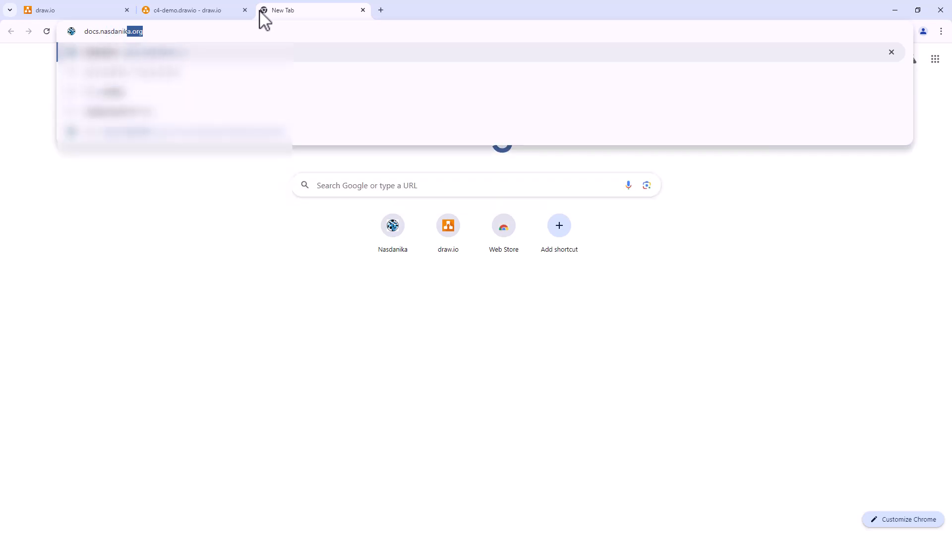
text(a.org)
key(Return)
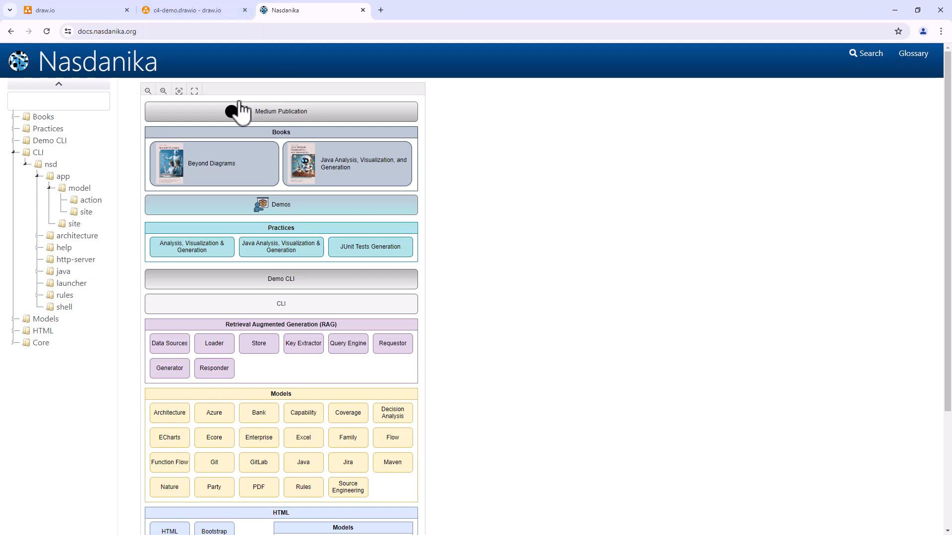
Step: Open the documentation of the site command located under CLI, nsd, app, model
click(37, 154)
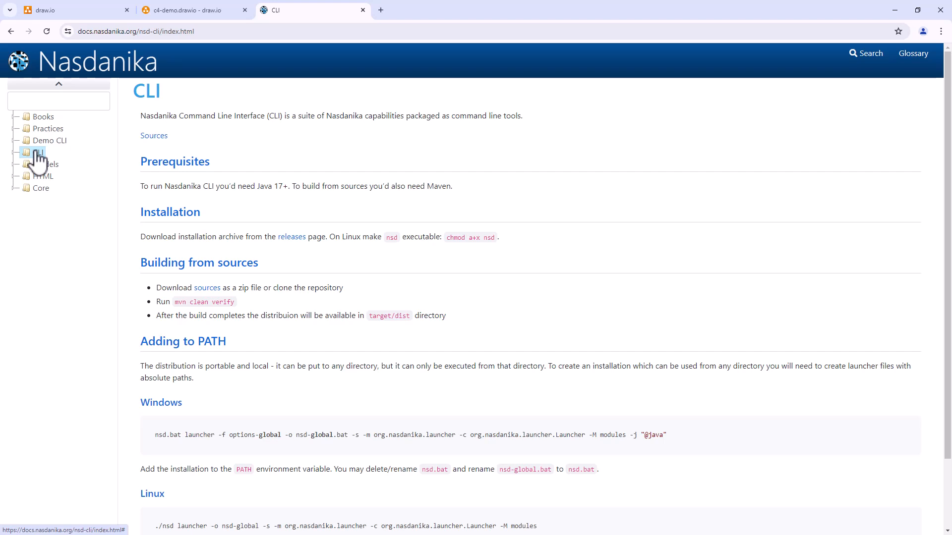
click(13, 153)
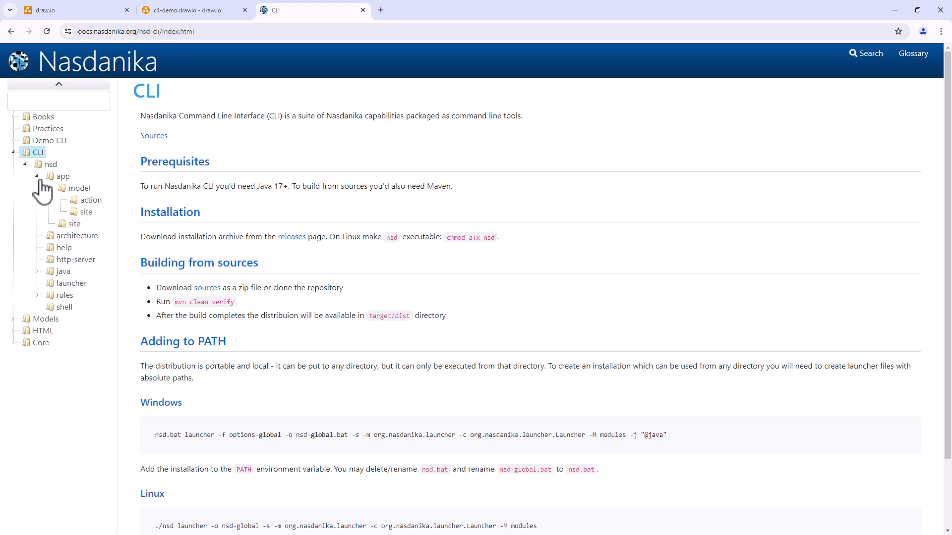
click(85, 212)
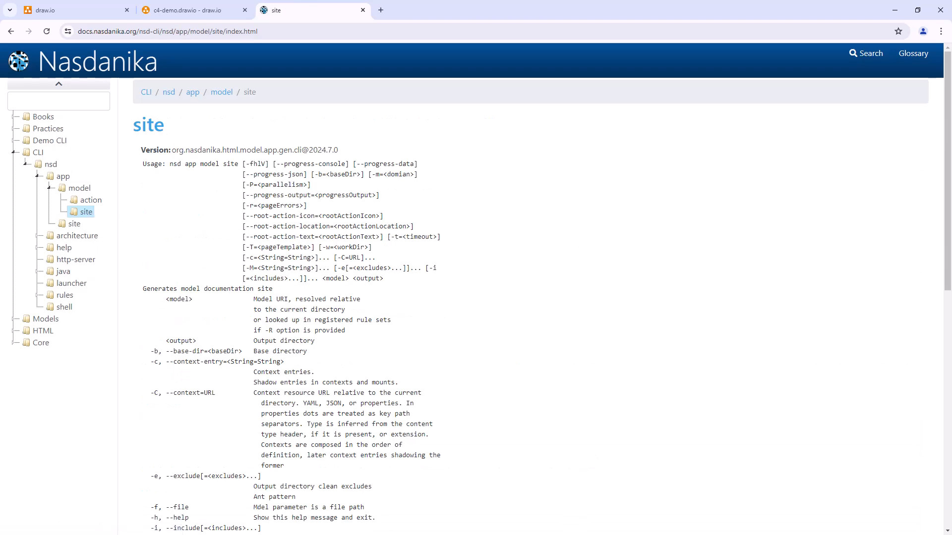
Step: Switch to the Command Prompt, run nsd app model site -h and review the command's usage and options
key(alt+Tab)
text(nsd app model site -h)
key(Return)
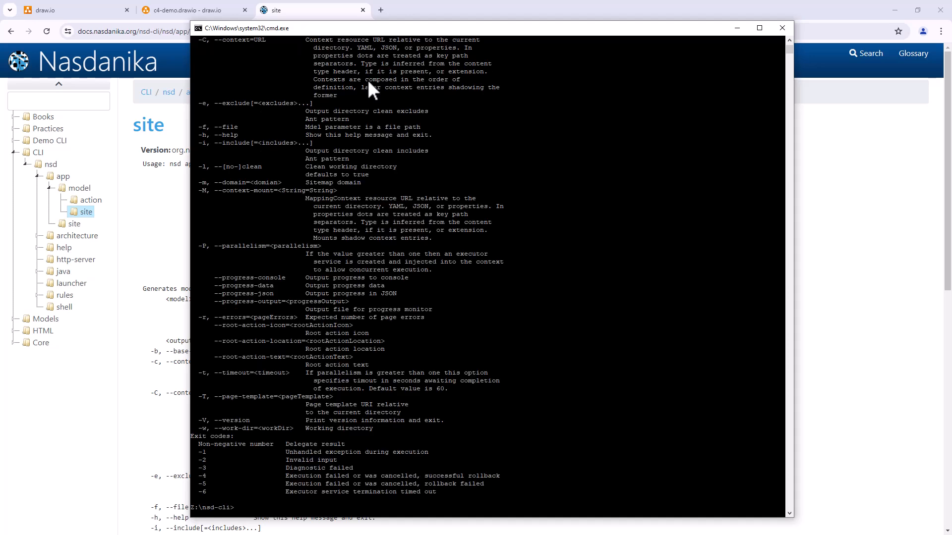
scroll(412, 117, up, 8)
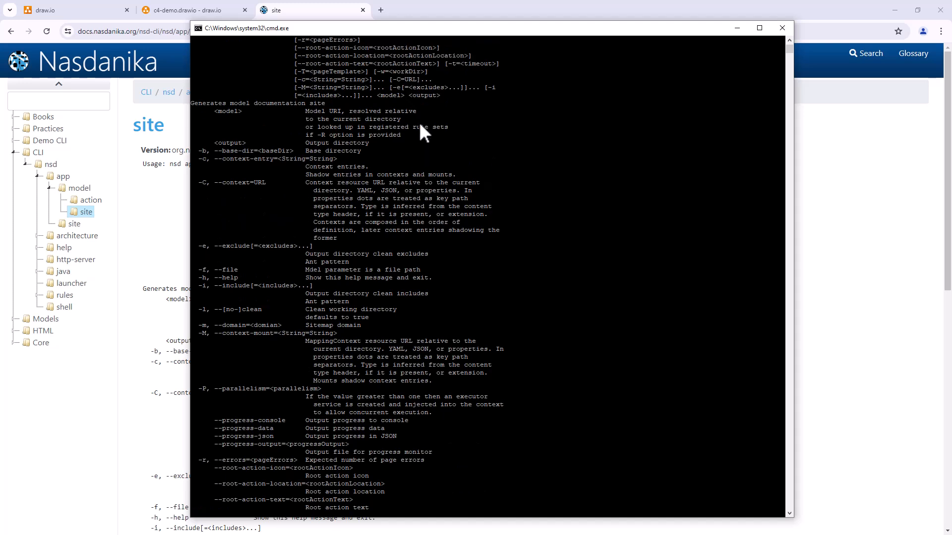
scroll(418, 122, down, 8)
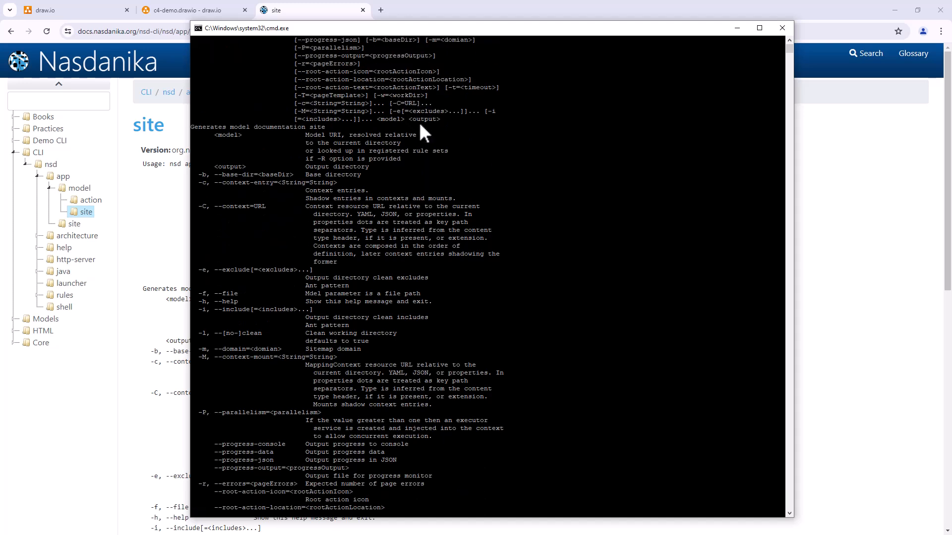
Step: Clear the console and enter the site generation command nsd app model site -f Z:\c4-demo.drawio Z:\site
text(cls)
key(Return)
text(ns)
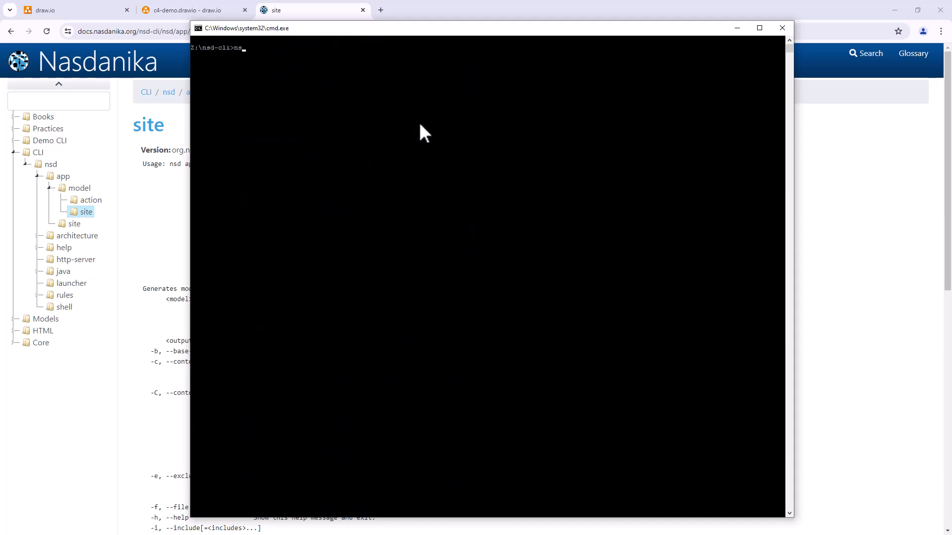
text(d app model site -f Z:\c4-demo.drawio Z:\site)
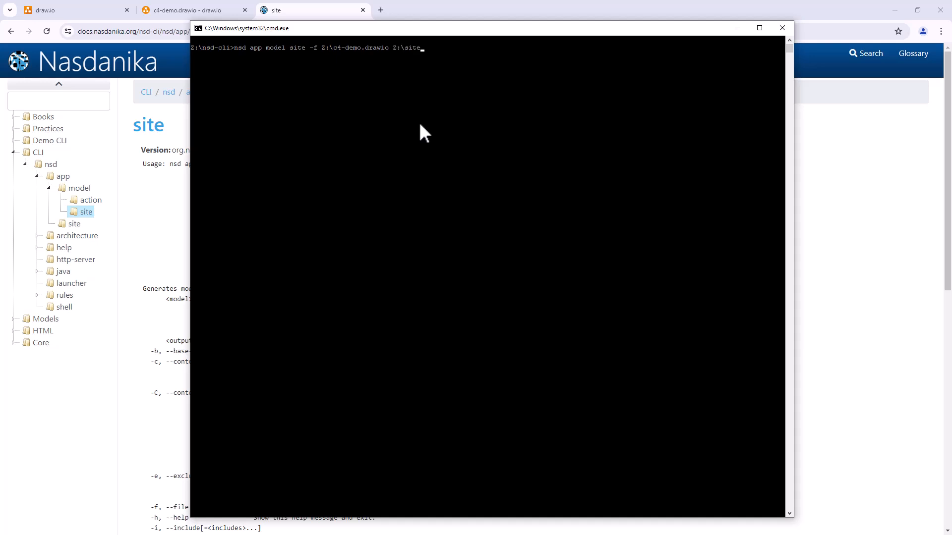
text( --root-action-text="Nasdanika C4 Model Demos)
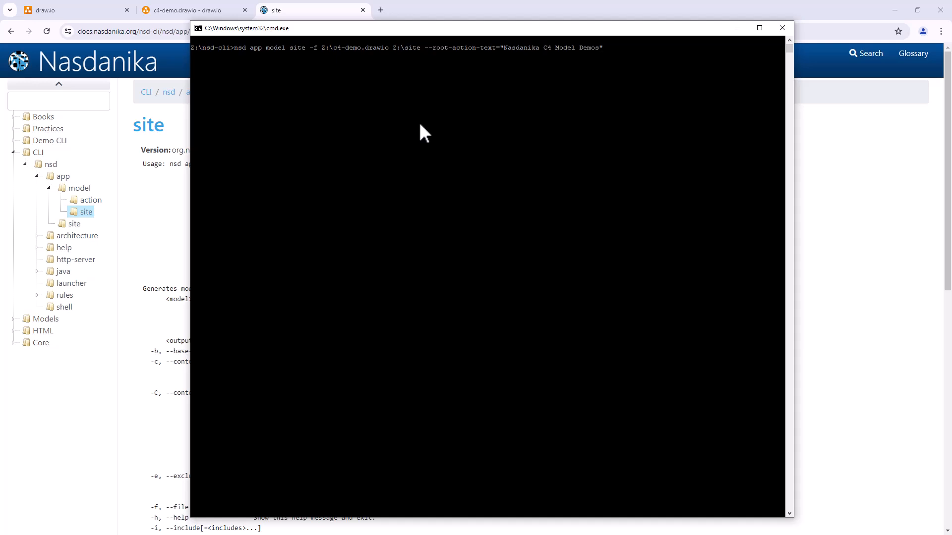
Step: Add the option --root-action-text="Nasdanika C4 Model Demos" to the command and run it
key(Return)
Step: Change to the ..\site directory and list its contents
text(cd ..\site)
key(Return)
text(dir)
key(Return)
Step: Open the generated site's index.html in the browser from the command line
text(inde)
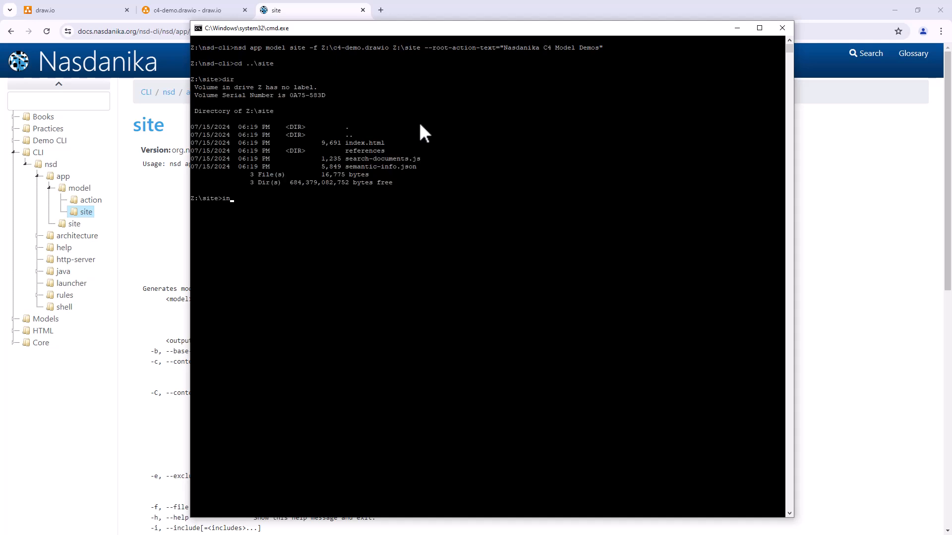
text(x.html)
key(Return)
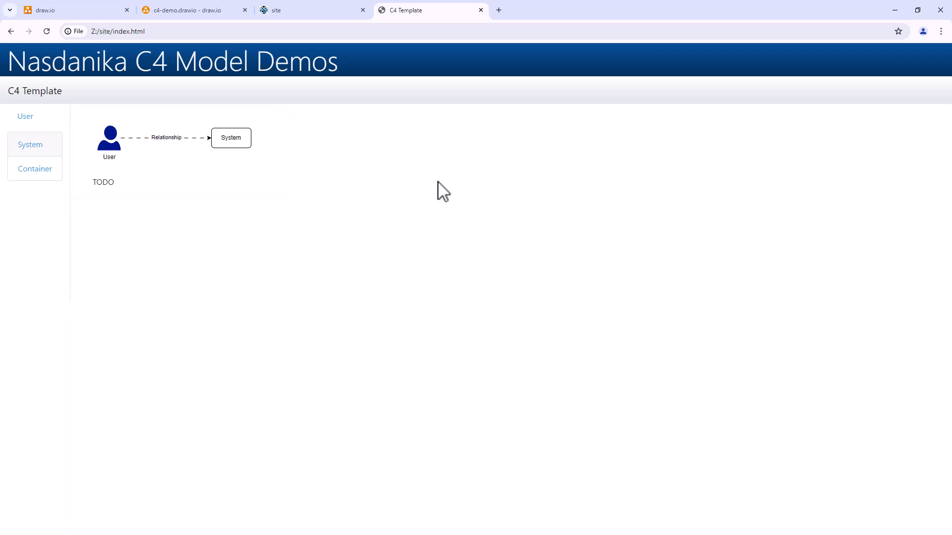
Step: View the generated User page and its linked Person class documentation, and return to the User page
click(110, 144)
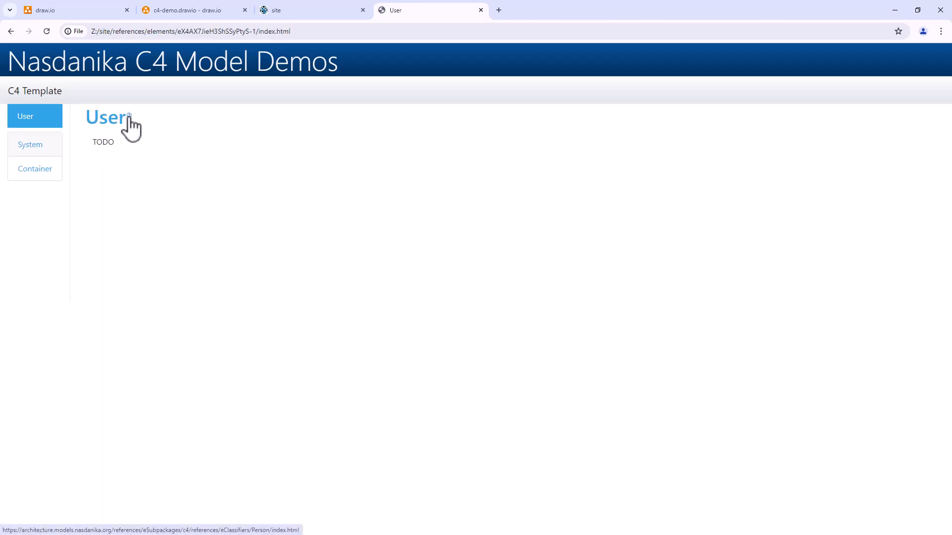
mouse_move(129, 120)
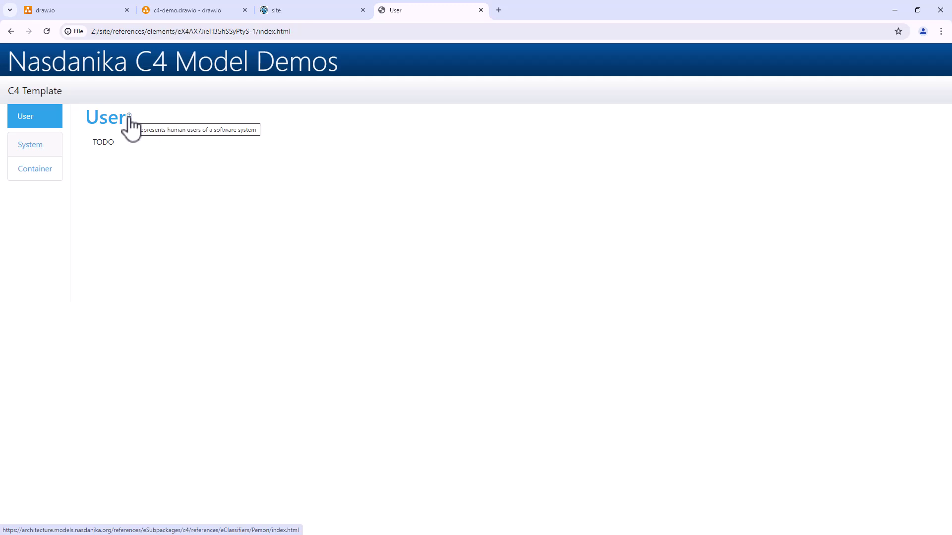
click(129, 119)
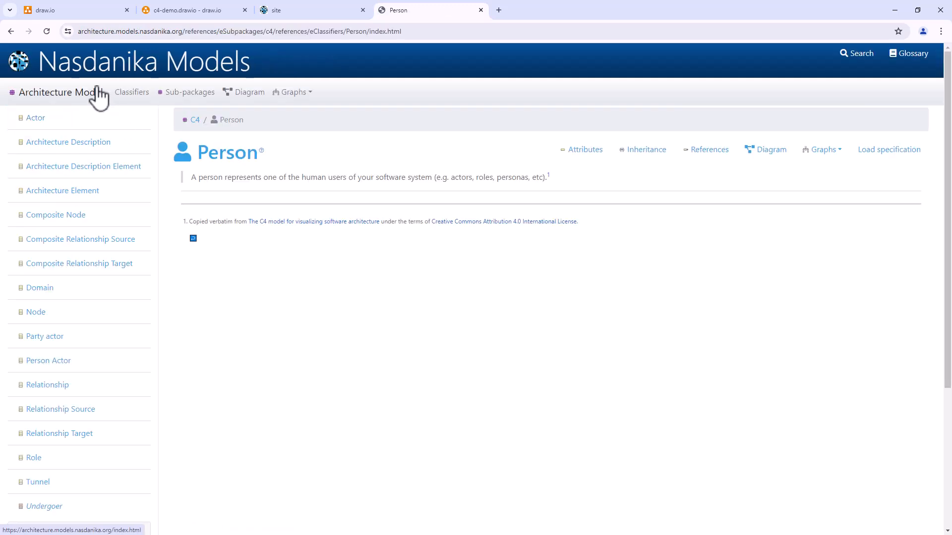
click(11, 33)
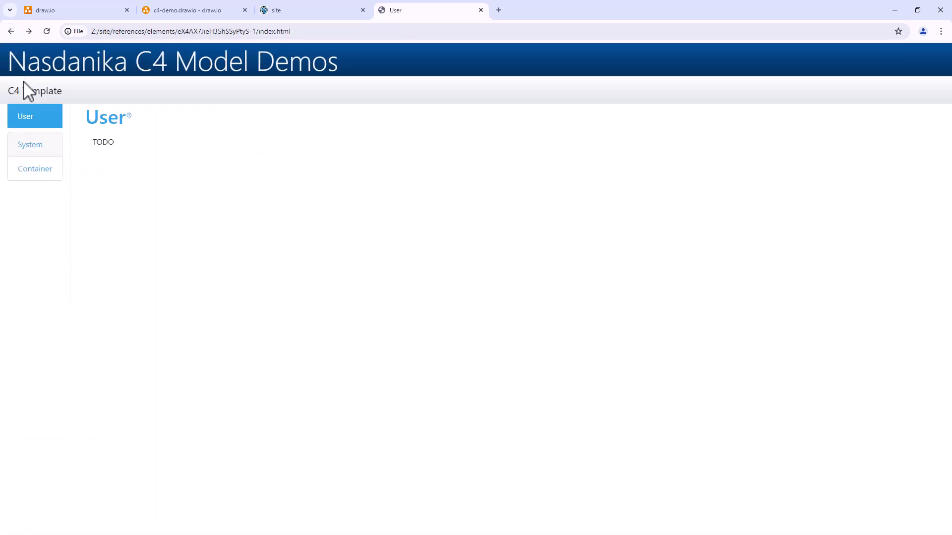
Step: Return to the C4 Template page, open the Relationship from its diagram and view the linked Relationship class documentation
click(29, 93)
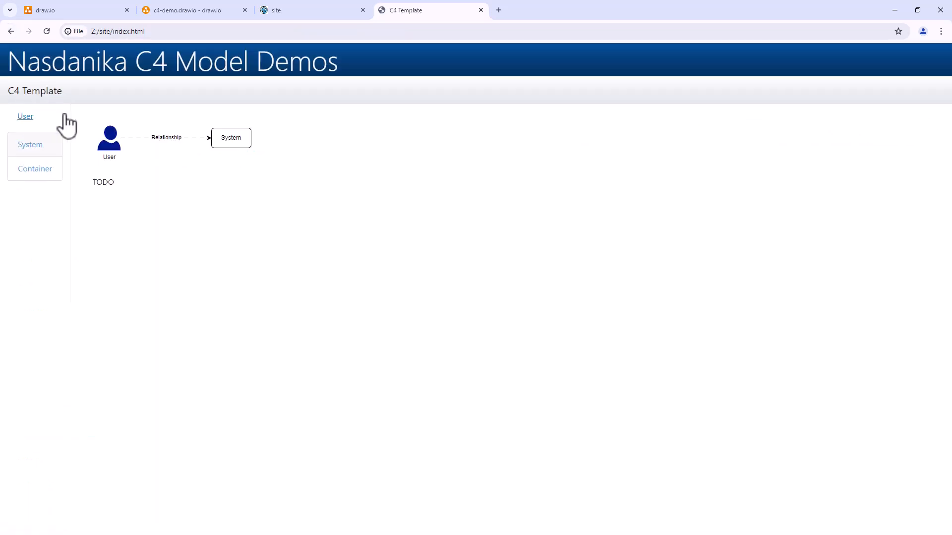
click(187, 138)
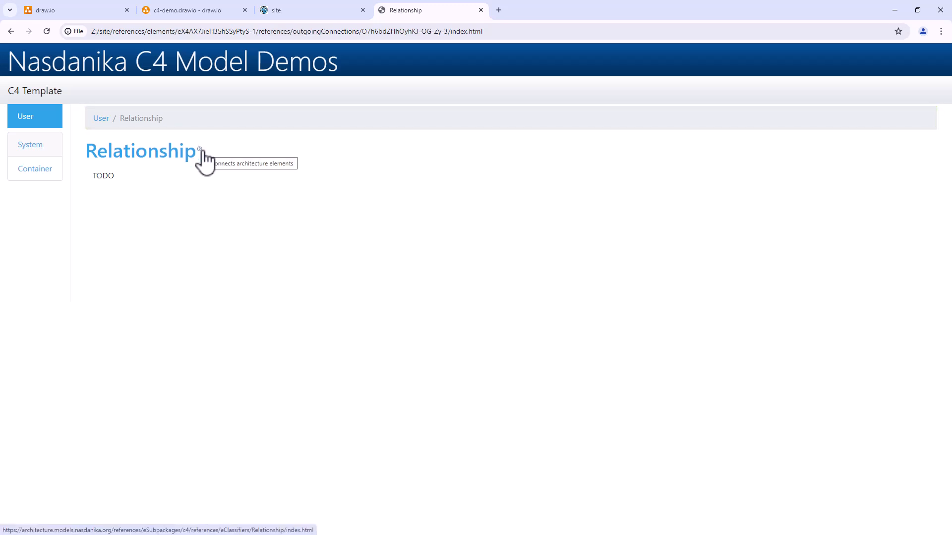
click(200, 149)
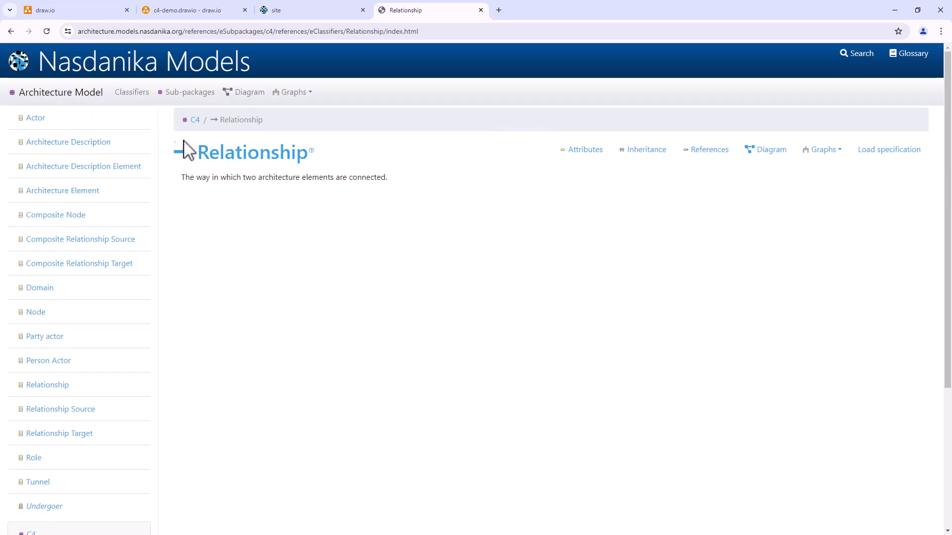
Step: Return to the C4 Template page, open System from its diagram, view the linked System class documentation and go back to the System page
click(10, 32)
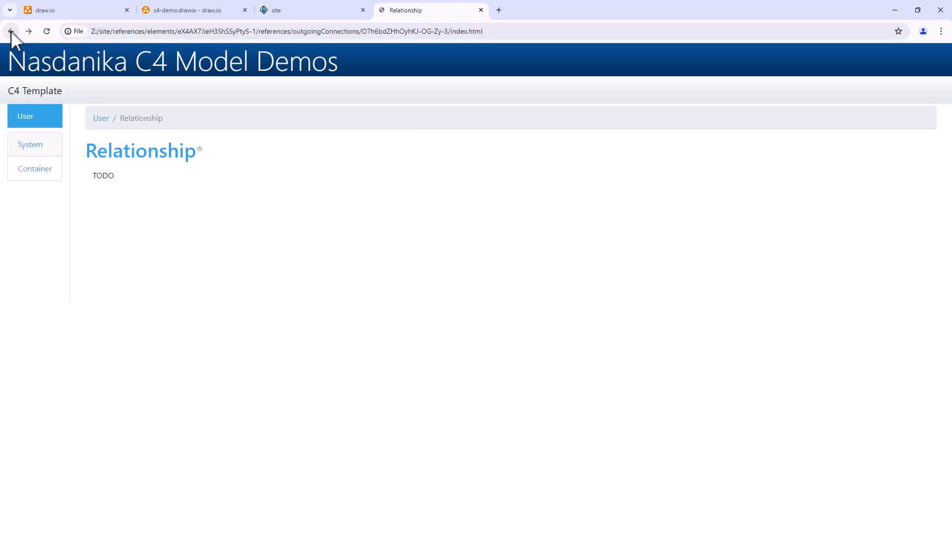
click(53, 94)
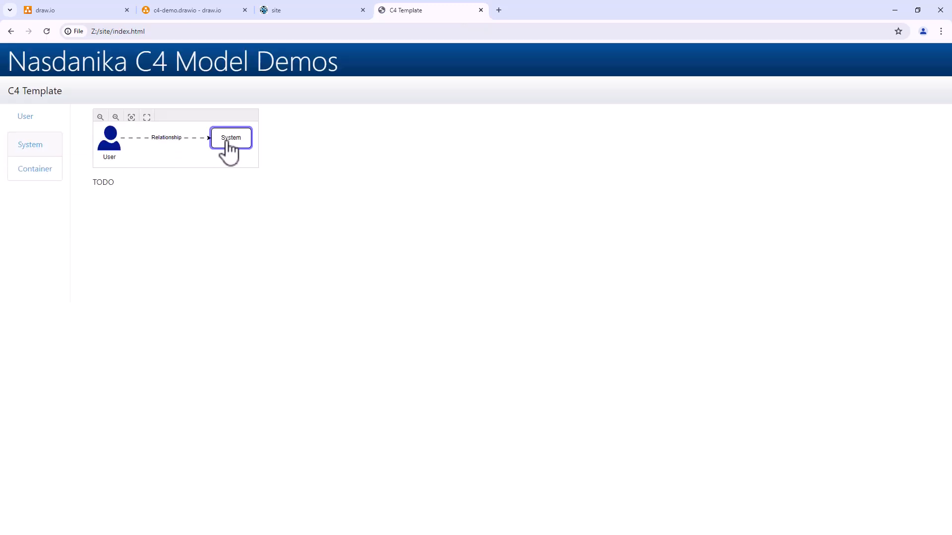
click(228, 147)
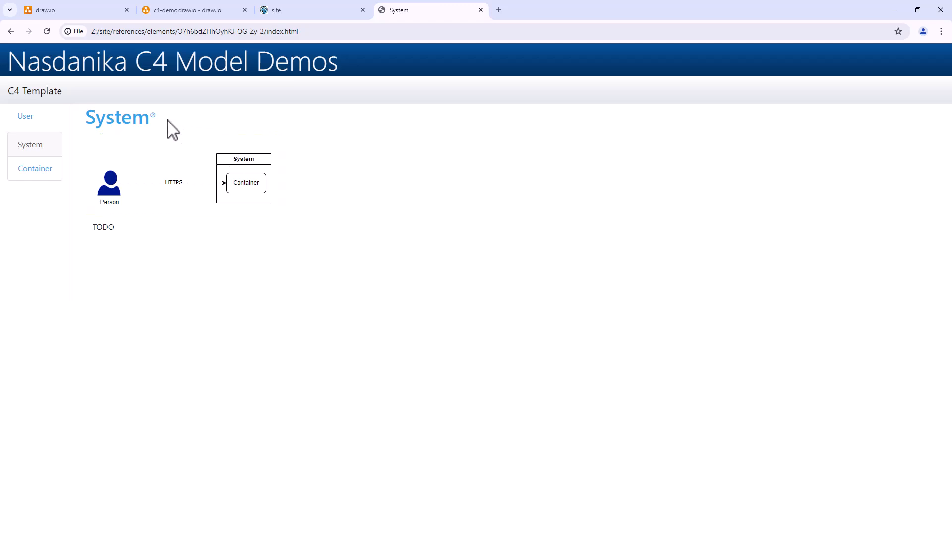
click(148, 119)
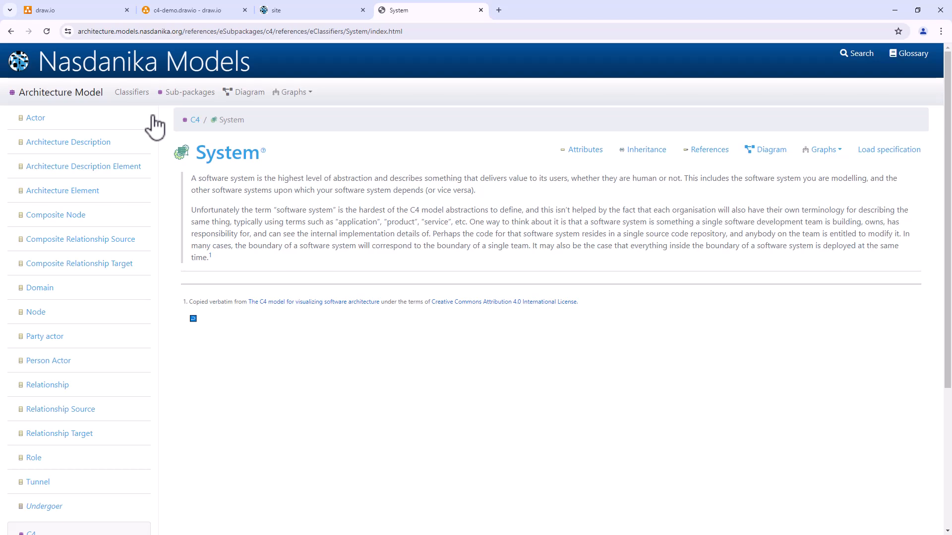
click(11, 32)
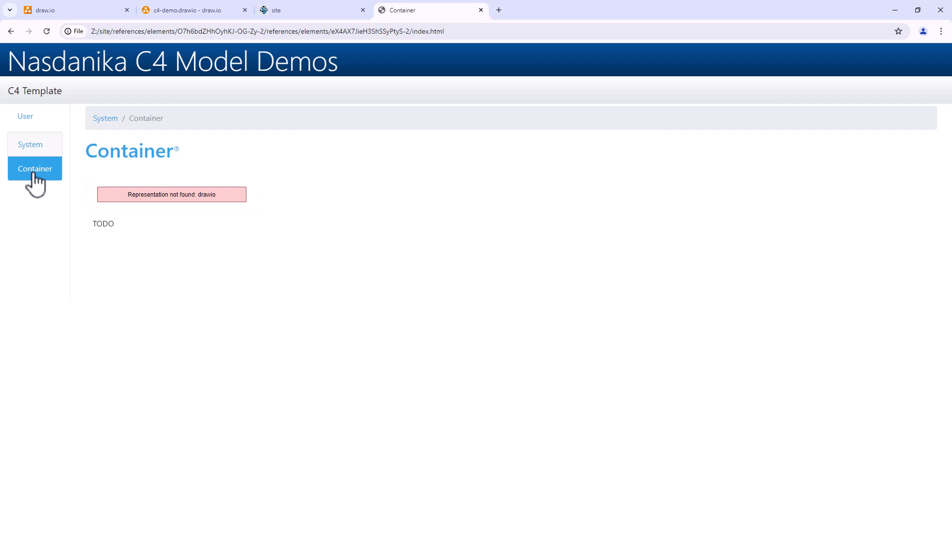
Step: Open Container from the System page's diagram, view the linked Container class documentation and return to the Container page
click(11, 32)
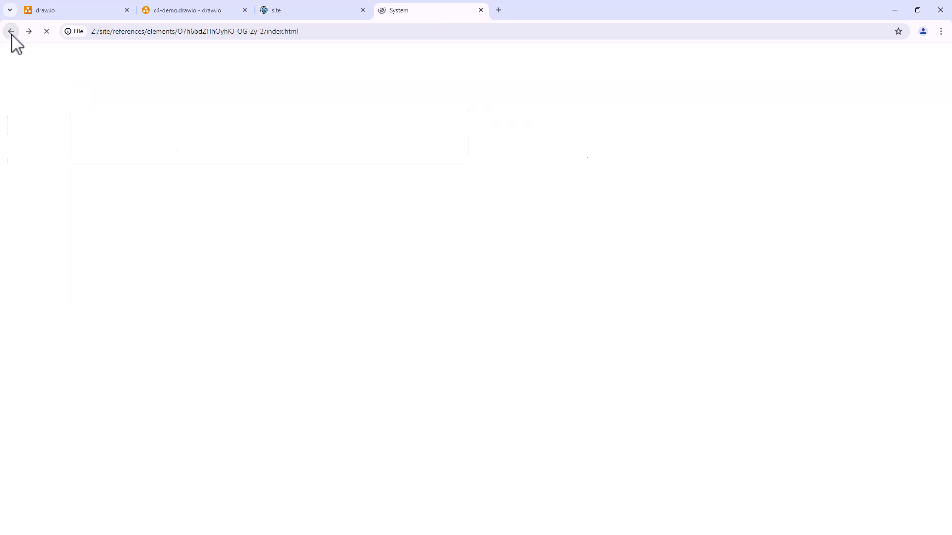
click(243, 191)
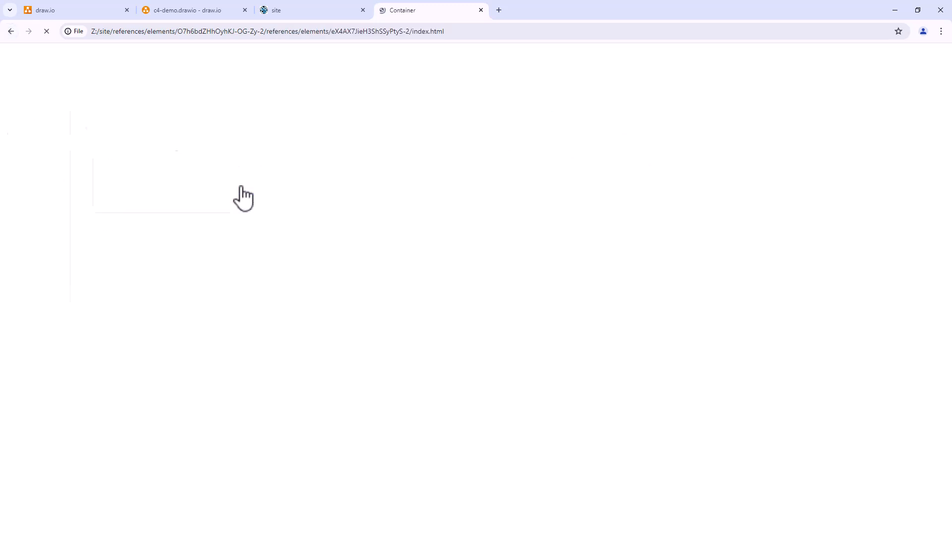
click(176, 150)
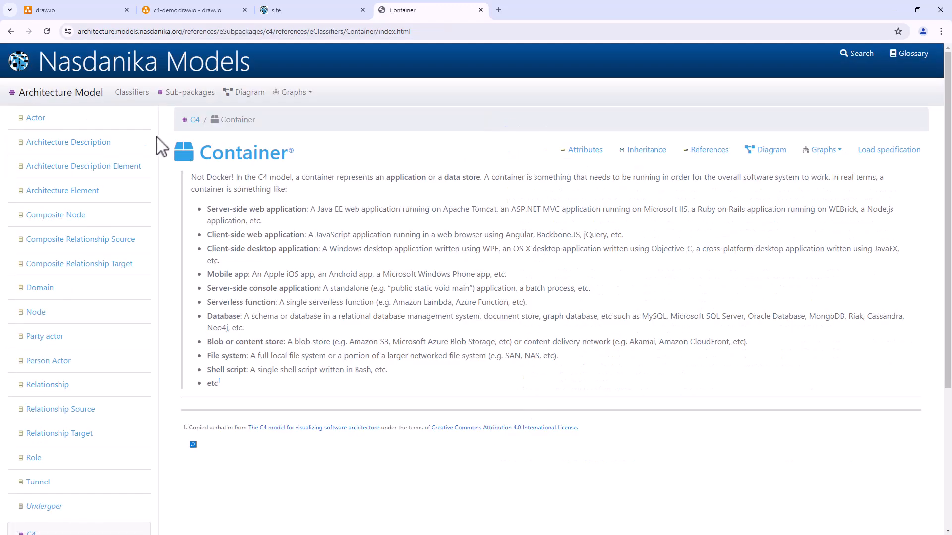
click(12, 31)
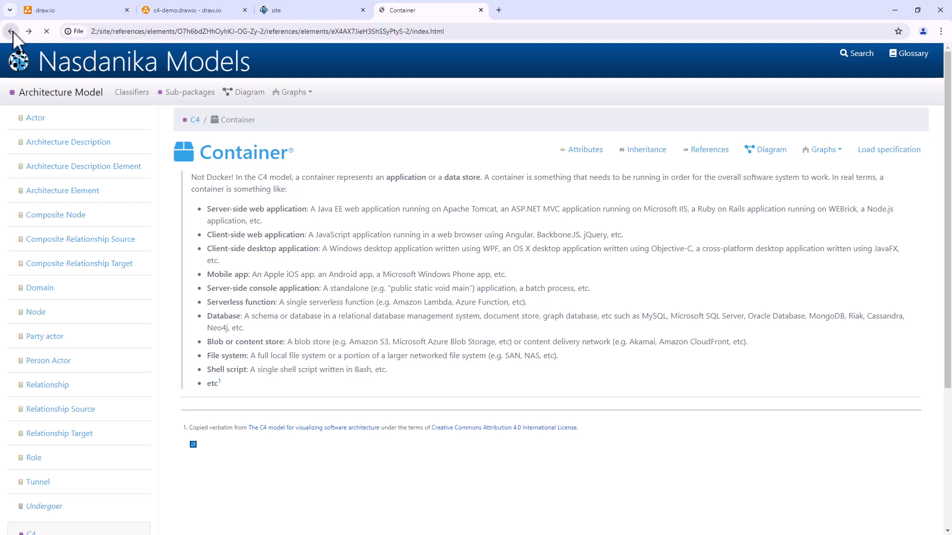